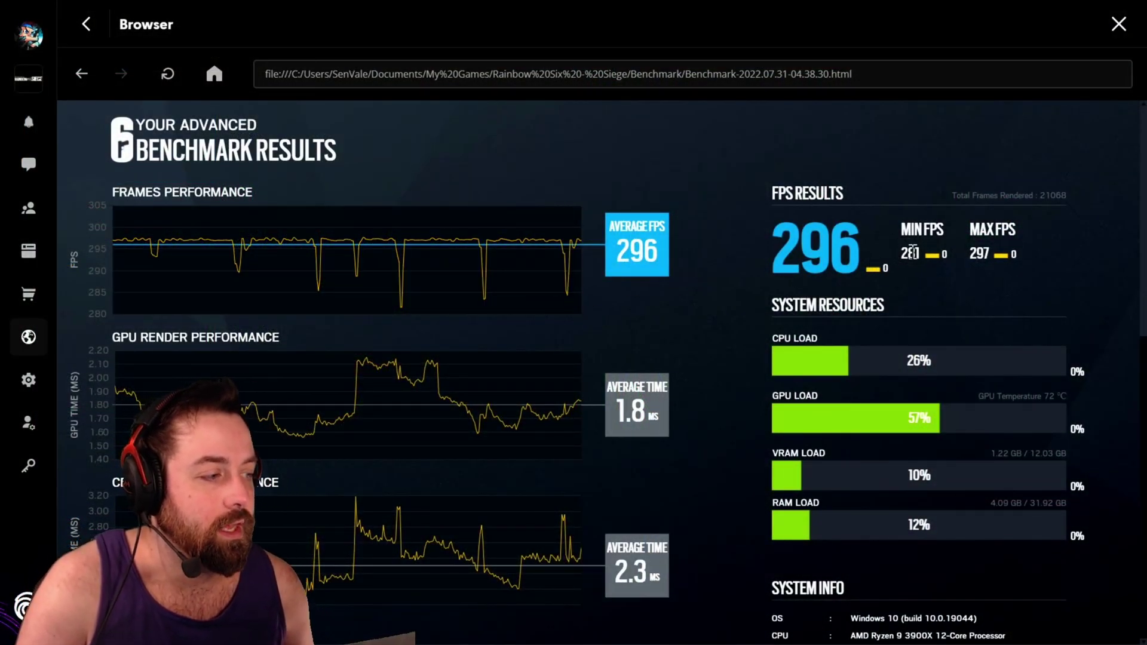
Examine the minimum and maximum FPS figures in the advanced benchmark results
left_click_drag(905, 253, 991, 257)
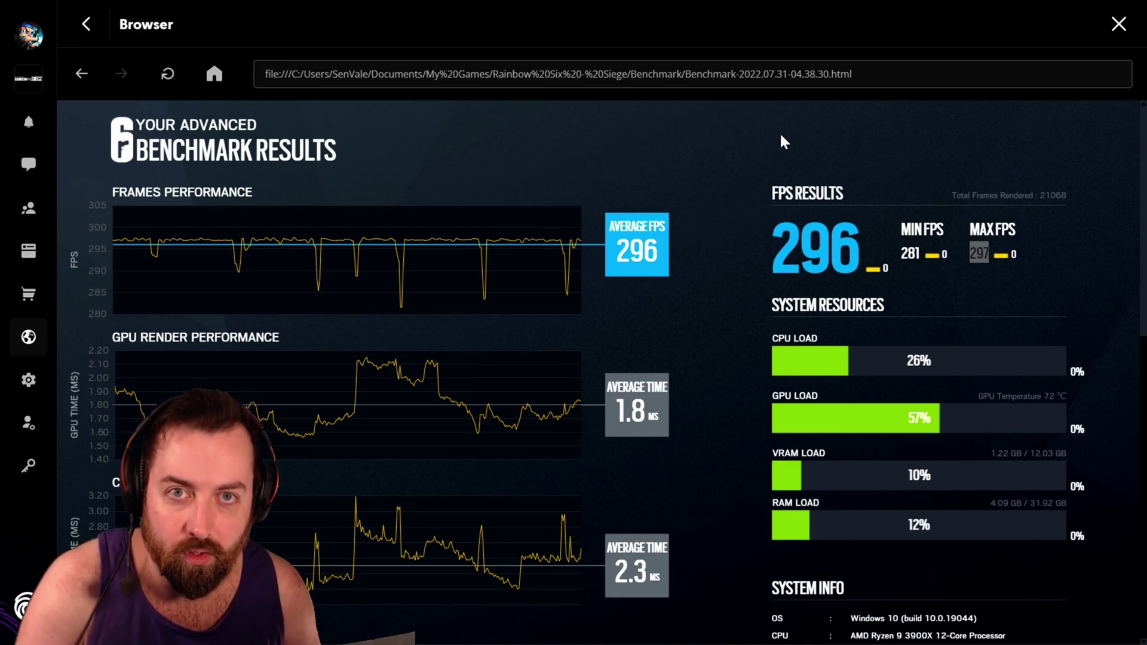
left_click_drag(901, 254, 918, 255)
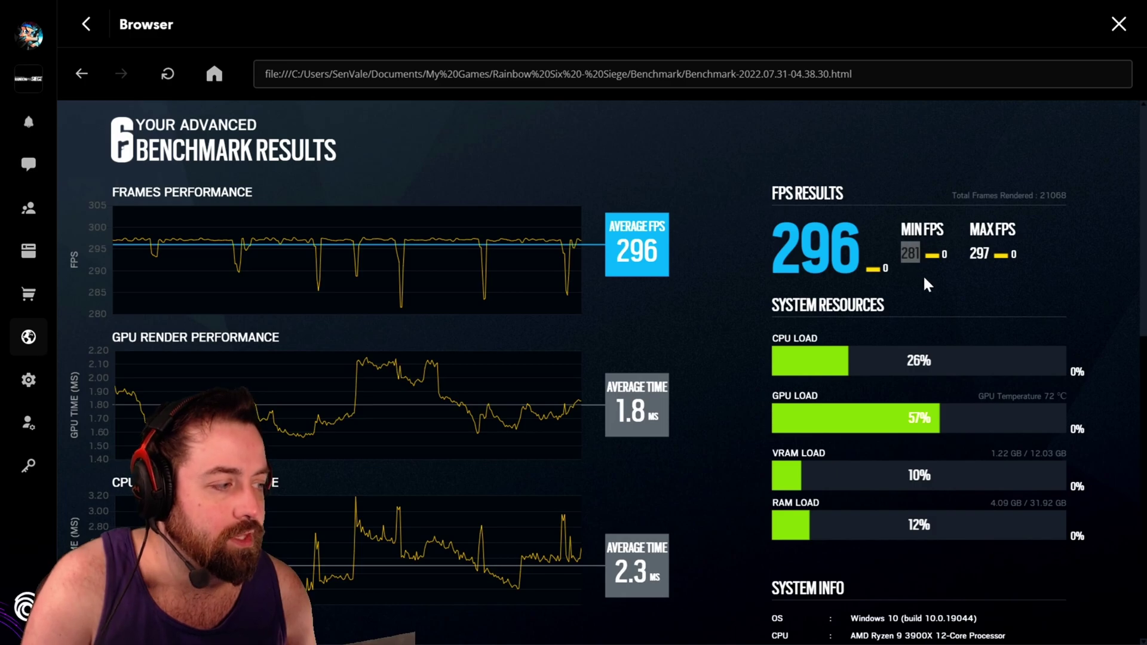
left_click_drag(968, 222, 985, 252)
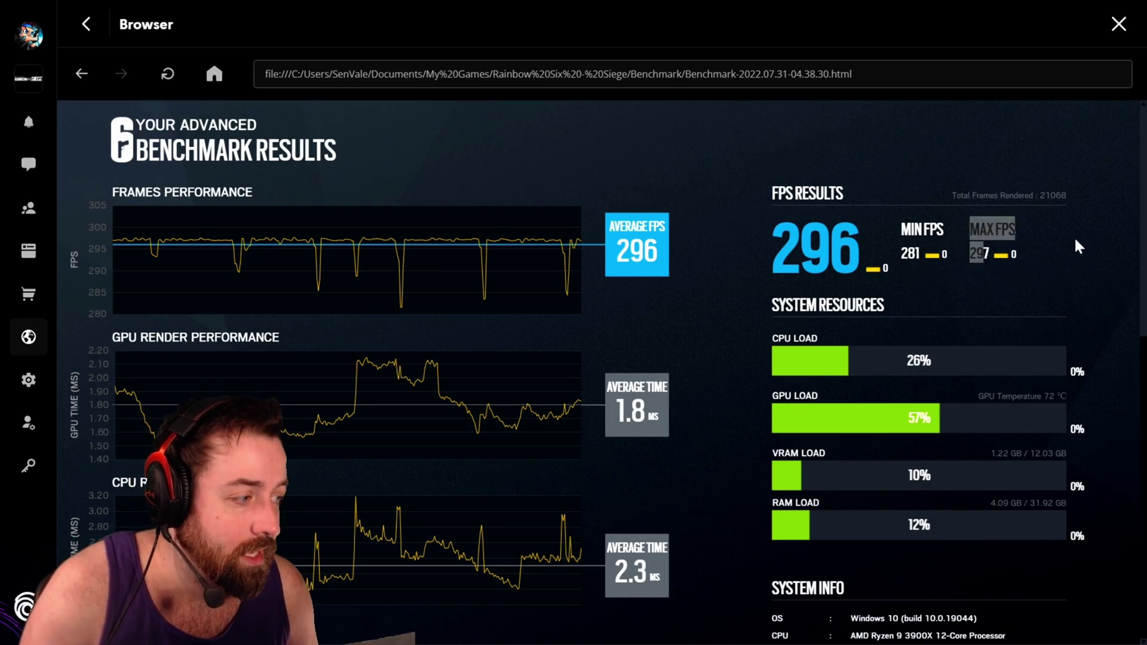
left_click(912, 259)
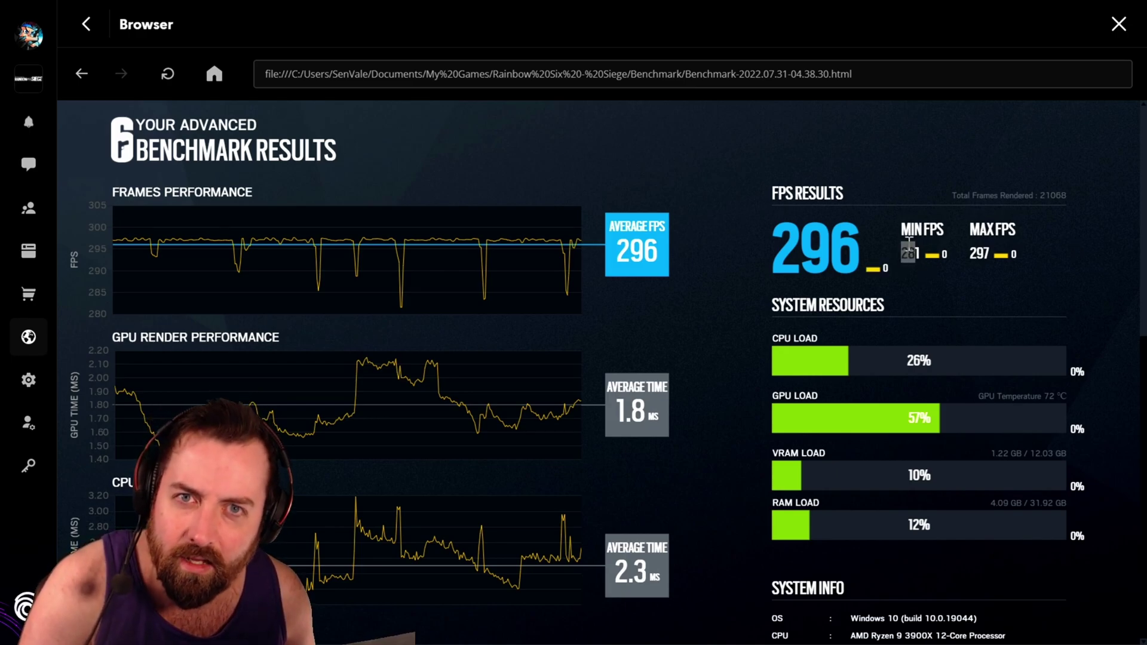
left_click_drag(989, 254, 974, 258)
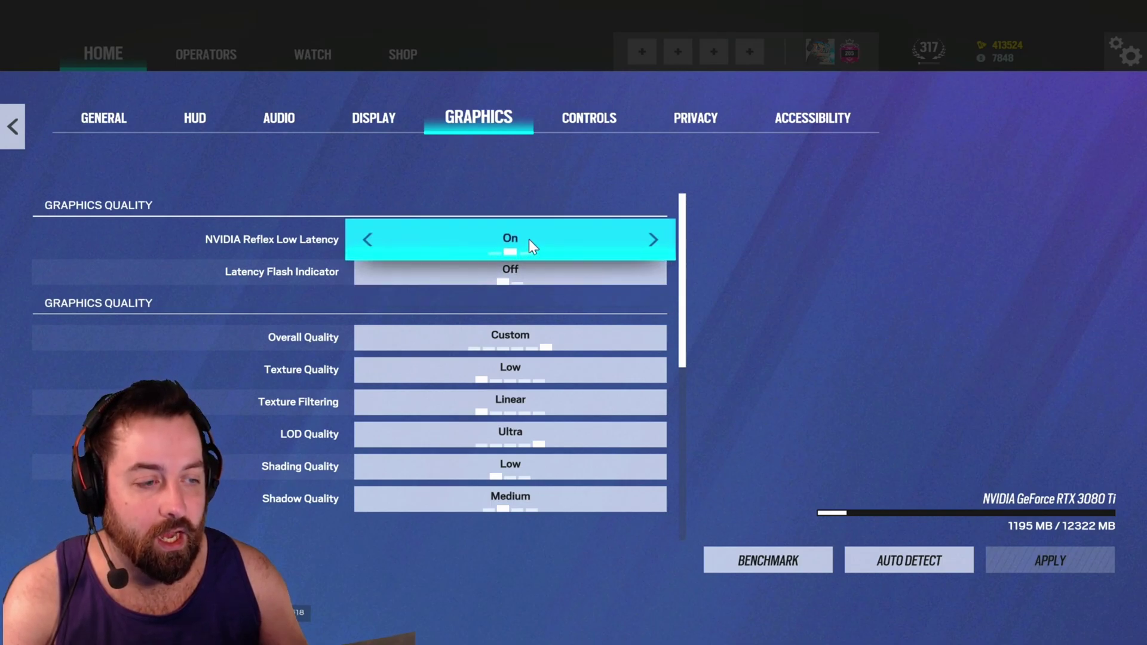
Review the graphics quality options from NVIDIA Reflex Low Latency, kept at On, through to T-AA Sharpness
left_click(638, 241)
left_click(368, 241)
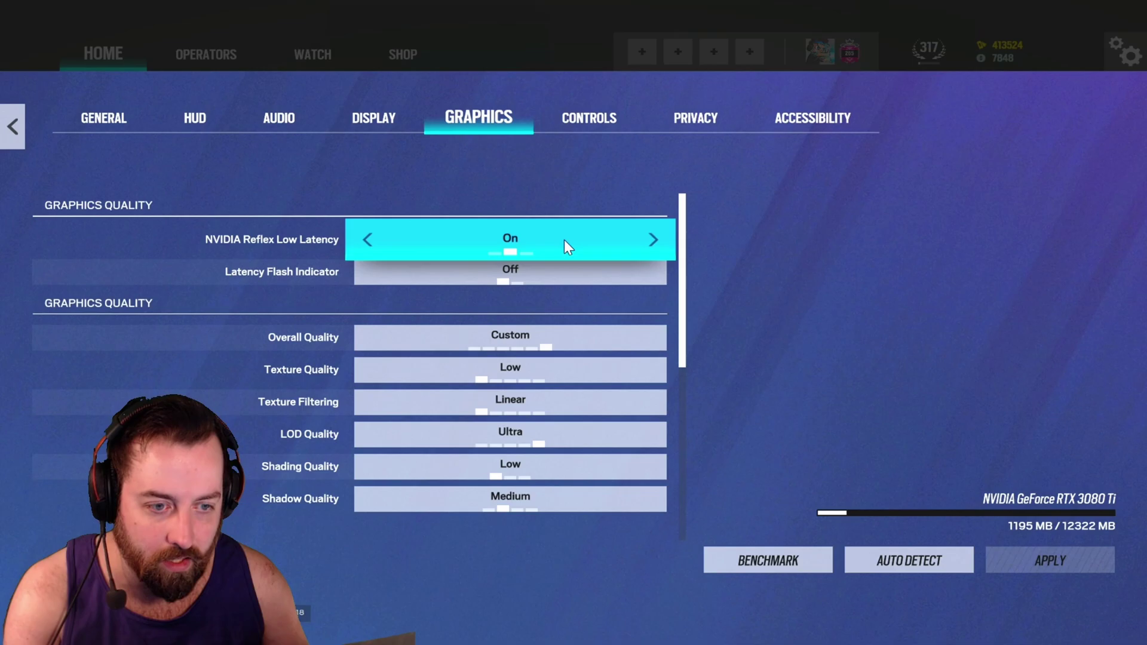
scroll(472, 280, "down", 2)
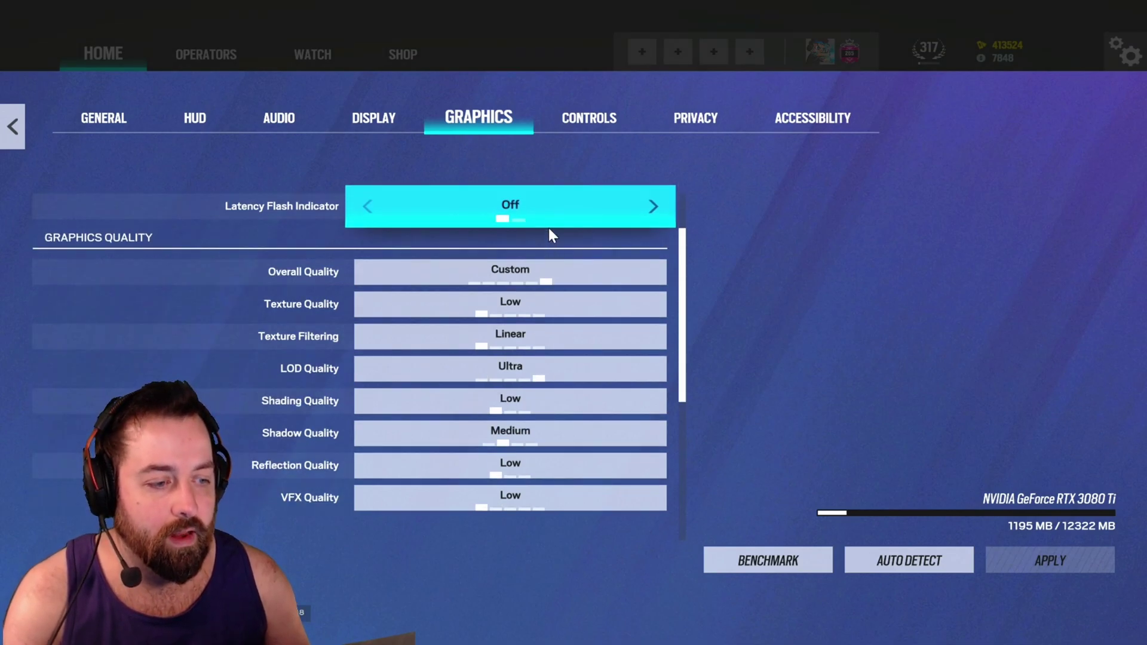
scroll(550, 234, "down", 1)
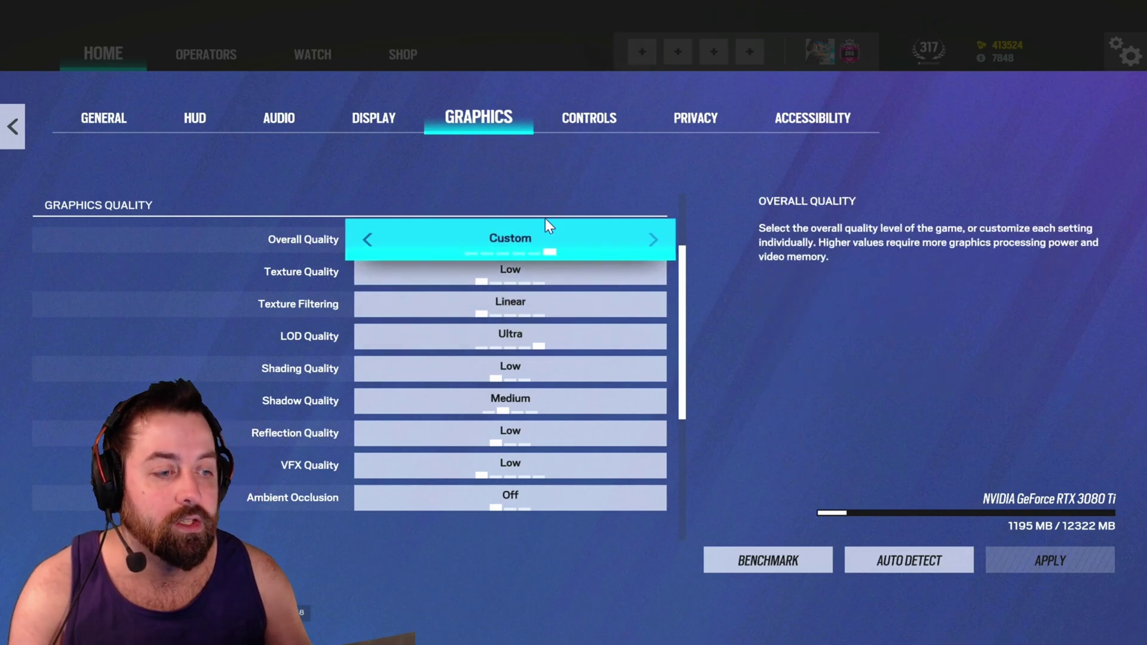
scroll(541, 281, "down", 1)
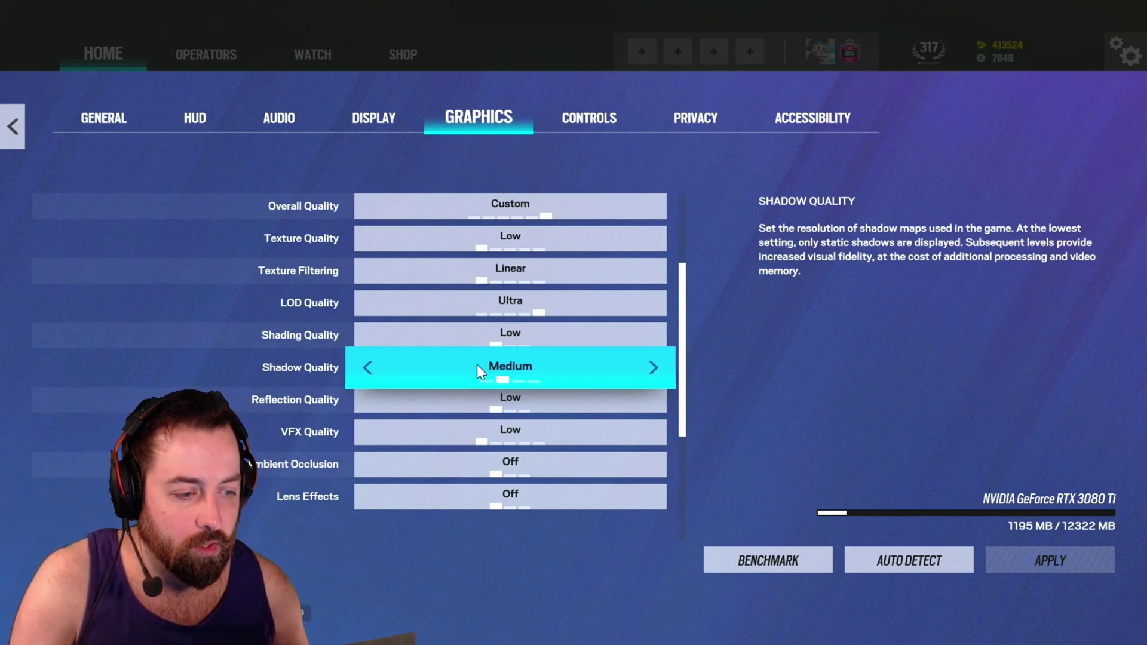
scroll(478, 365, "down", 6)
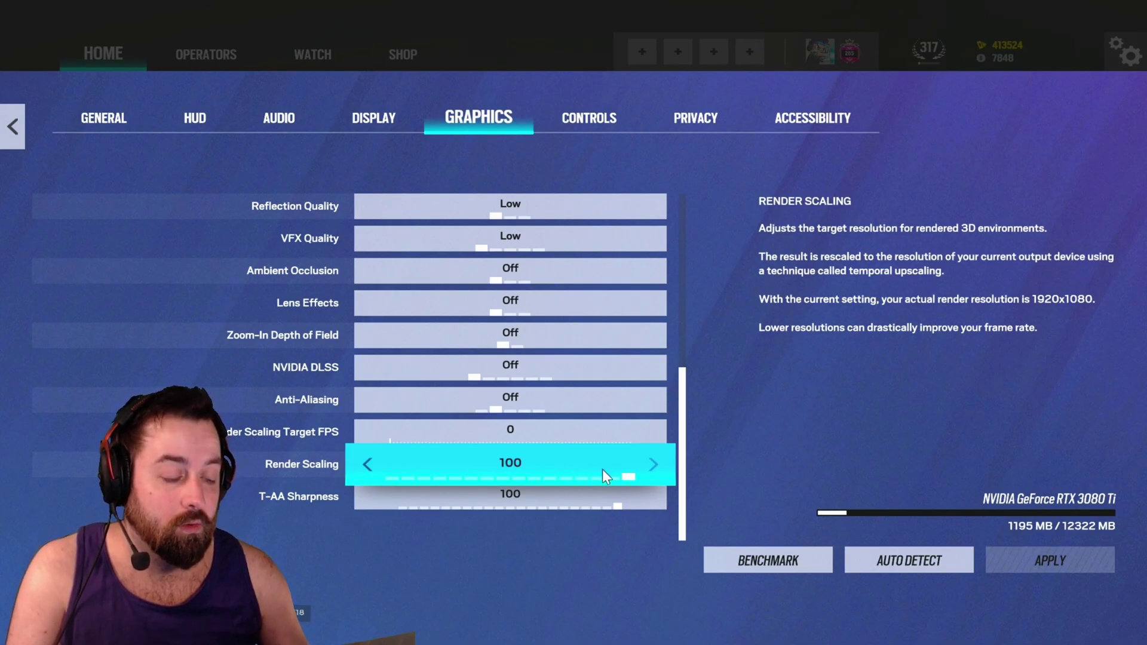
Try lowering Render Scaling step by step to well below 50
left_click(367, 465)
left_click(367, 465)
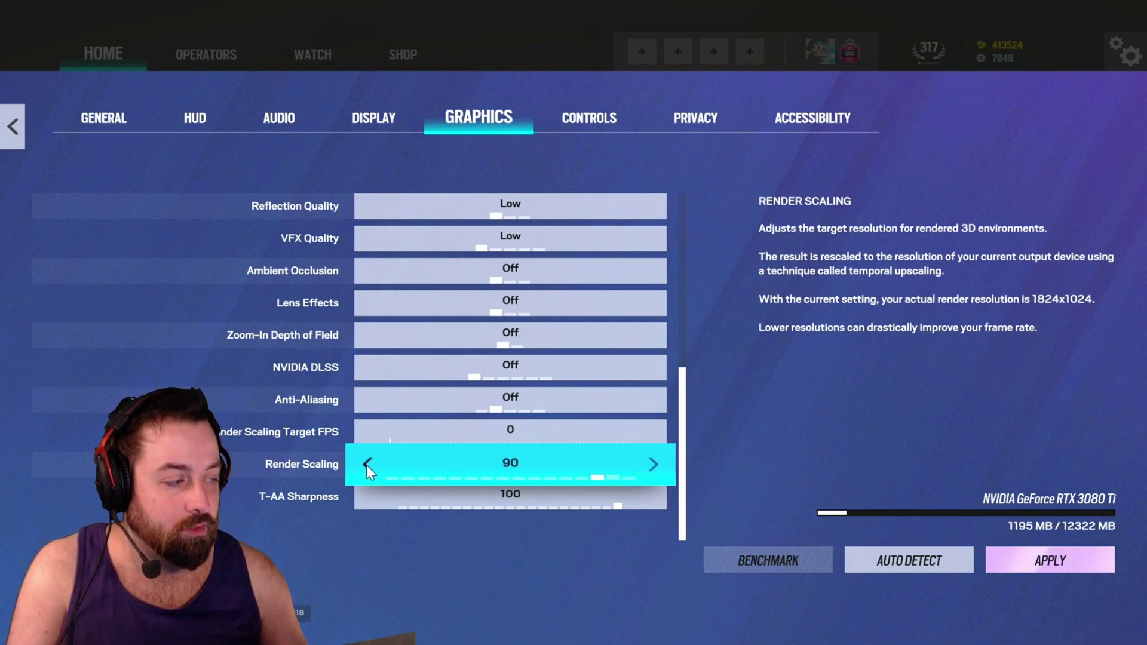
left_click(367, 464)
left_click(367, 464)
left_click(367, 464)
left_click(367, 464)
left_click(367, 464)
left_click(368, 464)
left_click(368, 464)
left_click(368, 464)
left_click(367, 464)
left_click(367, 464)
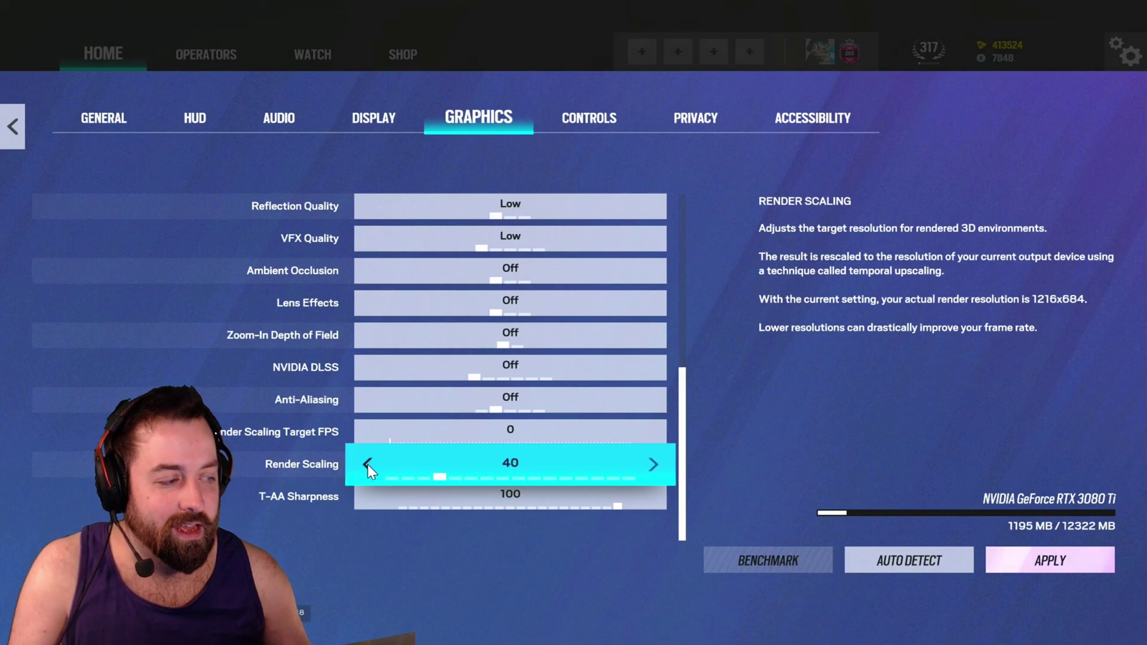
left_click(367, 464)
left_click(368, 464)
left_click(367, 465)
Bring Render Scaling back up to 100
left_click(653, 464)
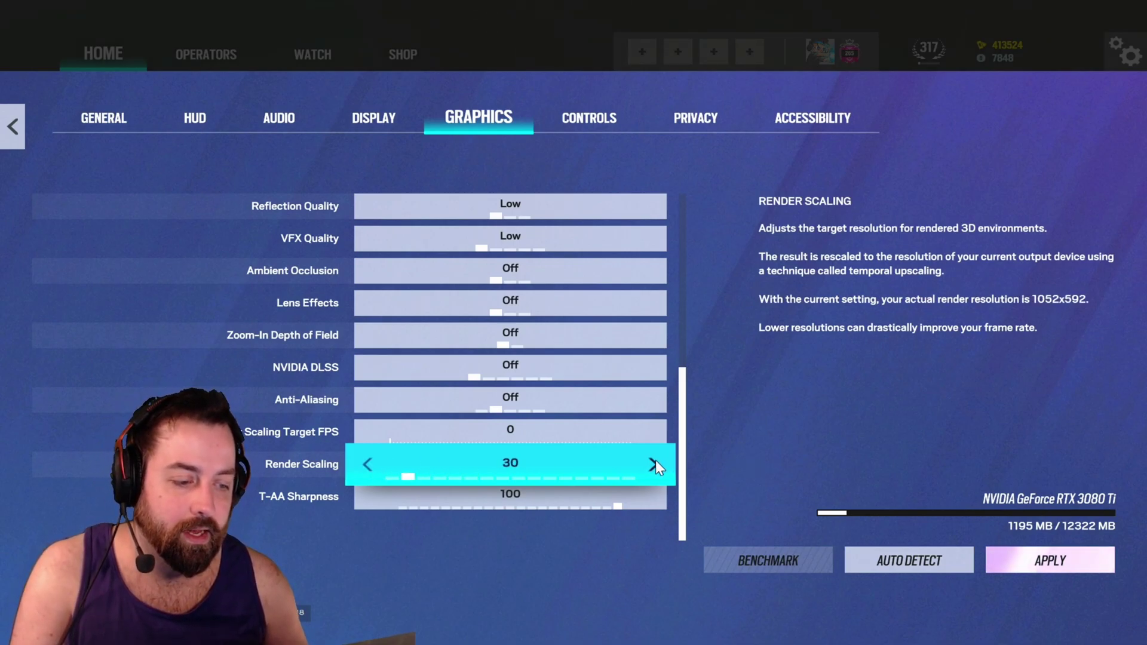
left_click(653, 464)
left_click(653, 464)
left_click(653, 464)
left_click(653, 464)
left_click(653, 465)
left_click(653, 465)
left_click(653, 464)
left_click(653, 464)
left_click(653, 464)
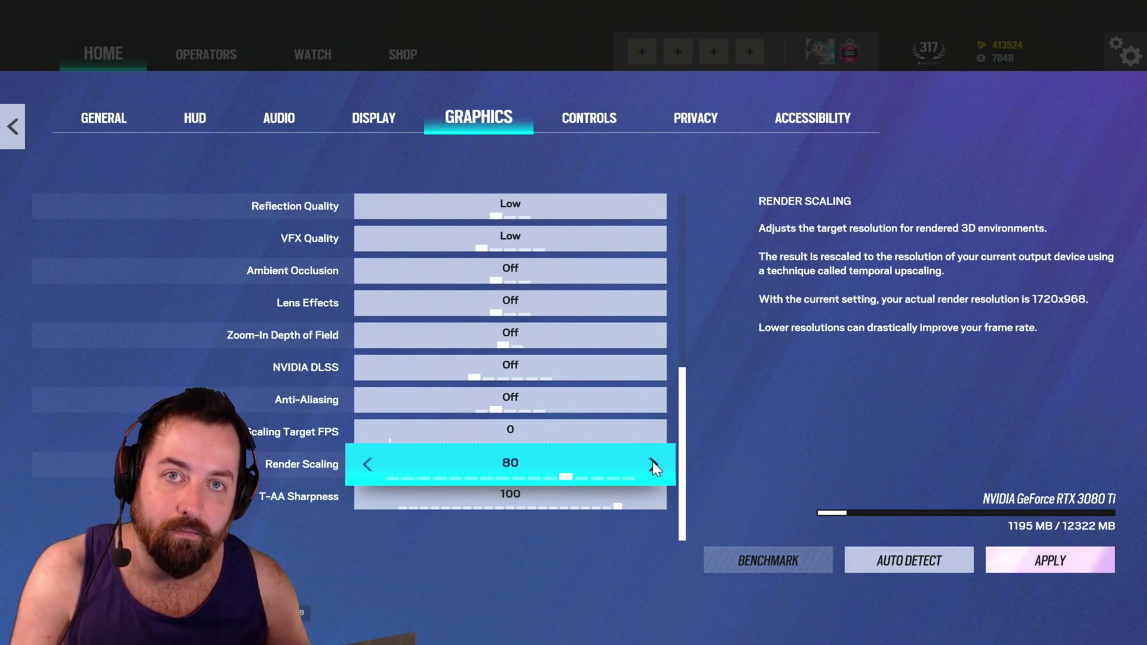
left_click(653, 464)
left_click(653, 464)
left_click(653, 464)
left_click(653, 465)
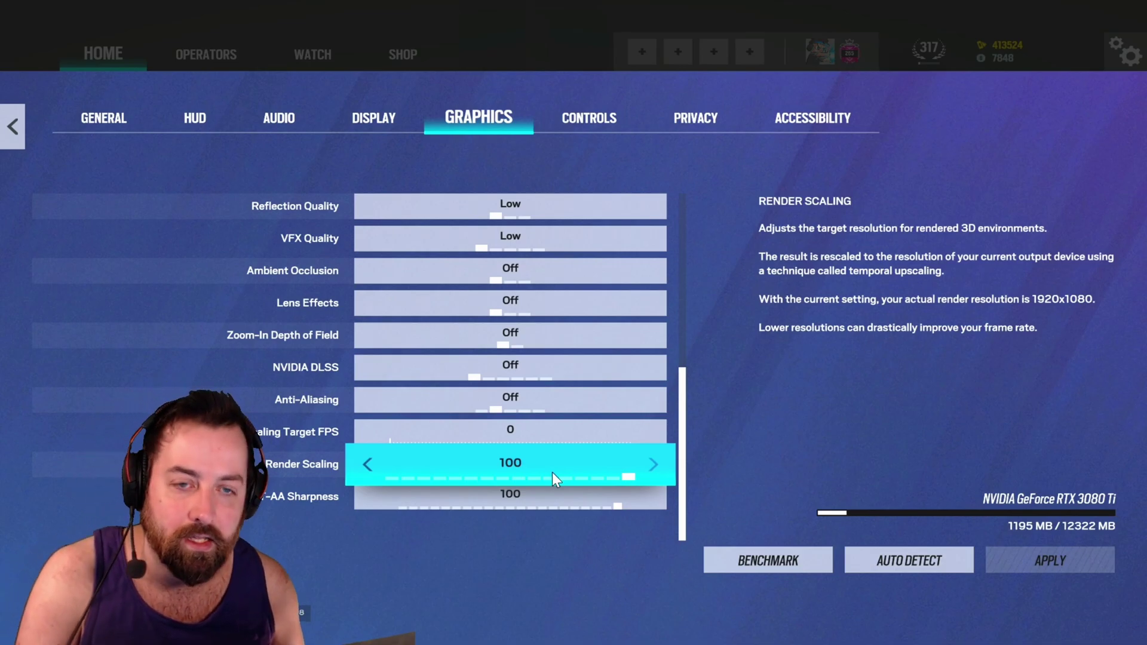
Lower T-AA Sharpness to 65, then raise it to 75
left_click(368, 496)
left_click(367, 495)
left_click(367, 496)
left_click(368, 495)
left_click(368, 496)
left_click(367, 496)
left_click(367, 496)
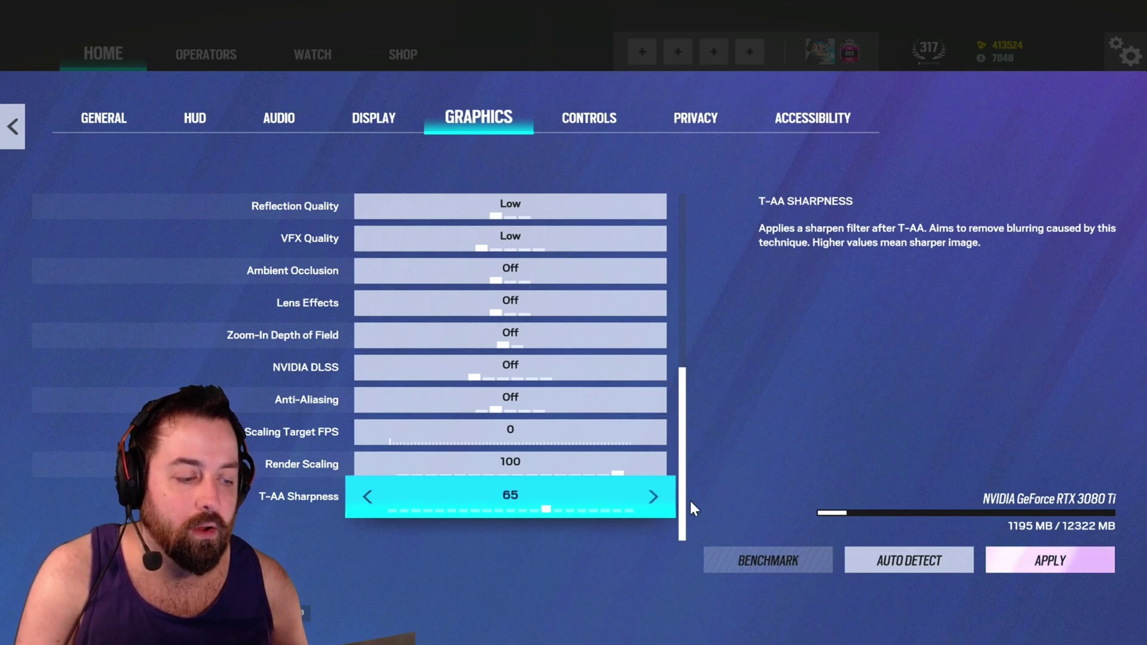
left_click(647, 507)
left_click(650, 499)
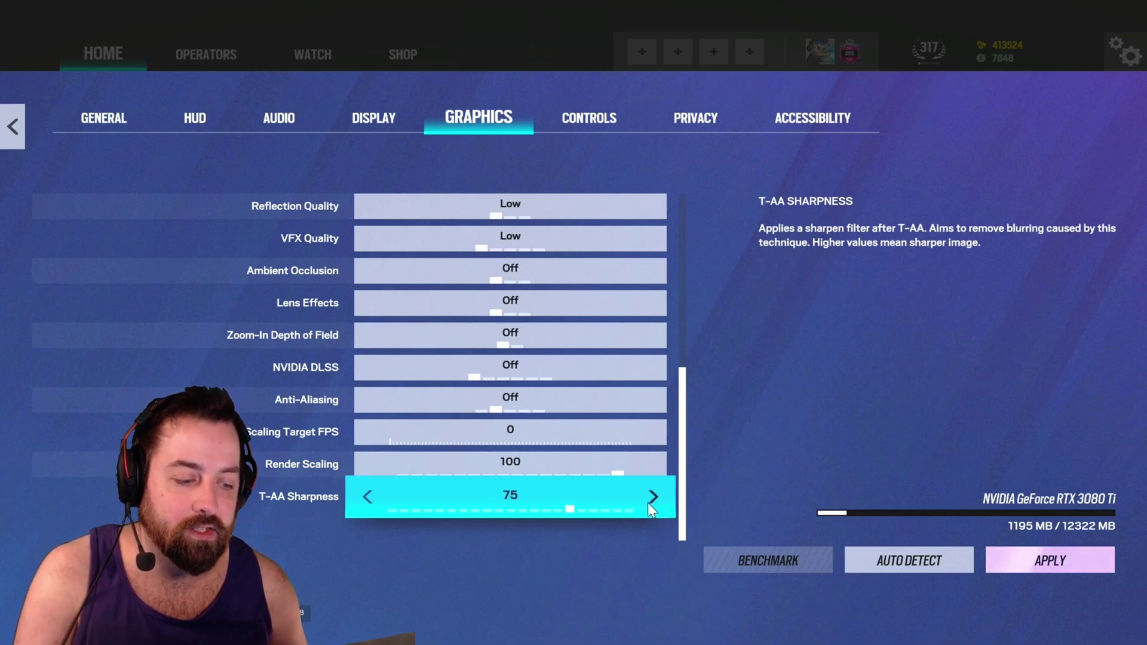
Reduce T-AA Sharpness to 0
left_click(367, 496)
left_click(367, 496)
left_click(367, 496)
left_click(367, 496)
left_click(368, 495)
left_click(369, 496)
left_click(368, 496)
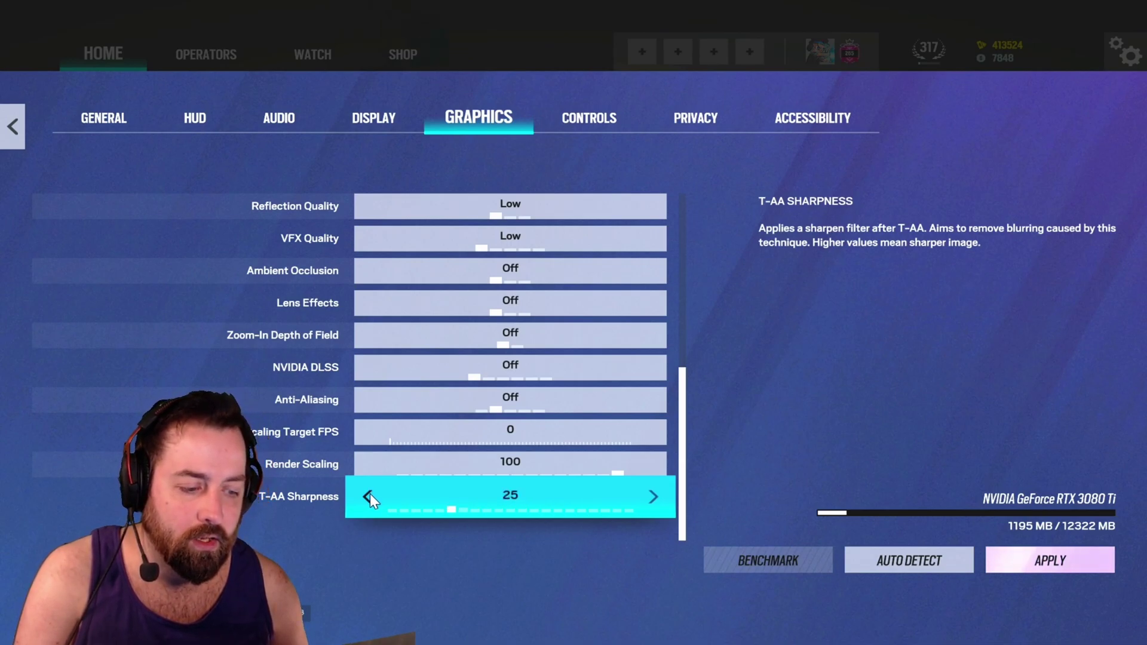
left_click(369, 496)
left_click(368, 496)
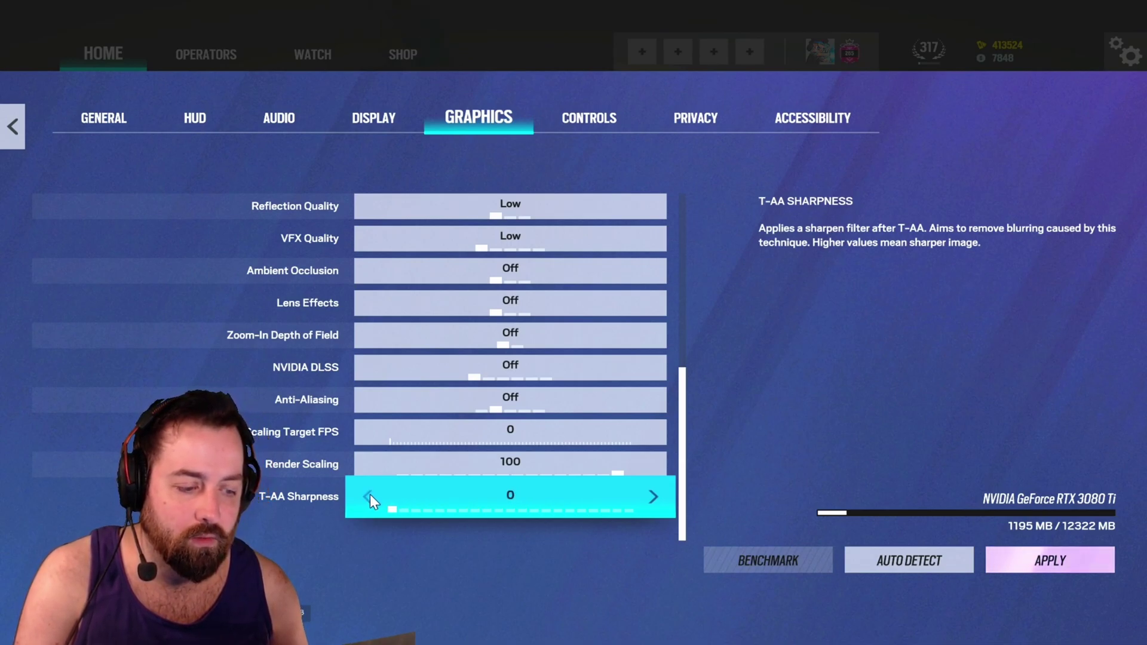
Raise T-AA Sharpness to 30, then bring it down to 25
left_click(655, 497)
left_click(654, 497)
left_click(655, 497)
left_click(655, 497)
left_click(654, 496)
left_click(655, 496)
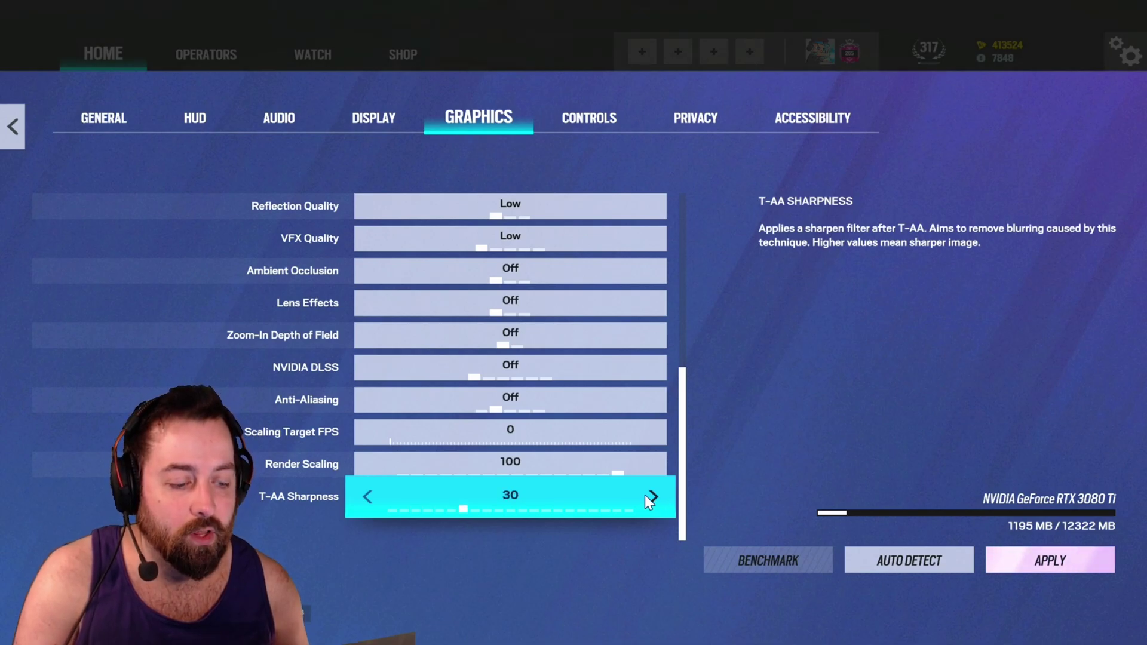
left_click(370, 496)
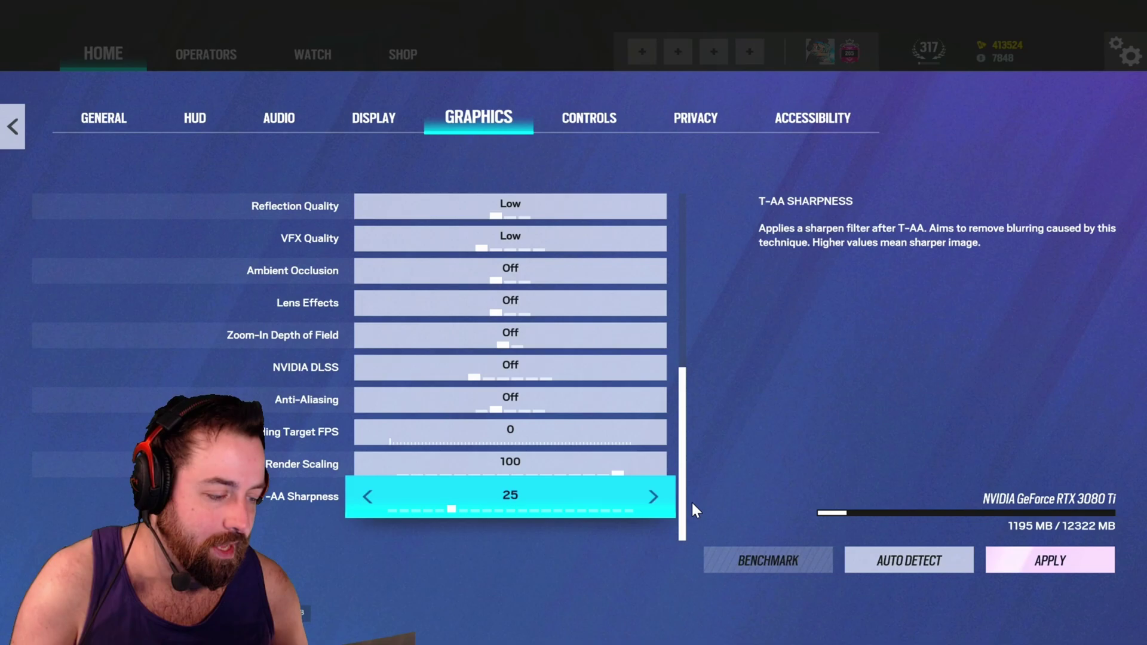
Raise T-AA Sharpness to above 75
left_click(655, 496)
left_click(654, 496)
left_click(655, 497)
left_click(654, 496)
left_click(658, 496)
left_click(658, 496)
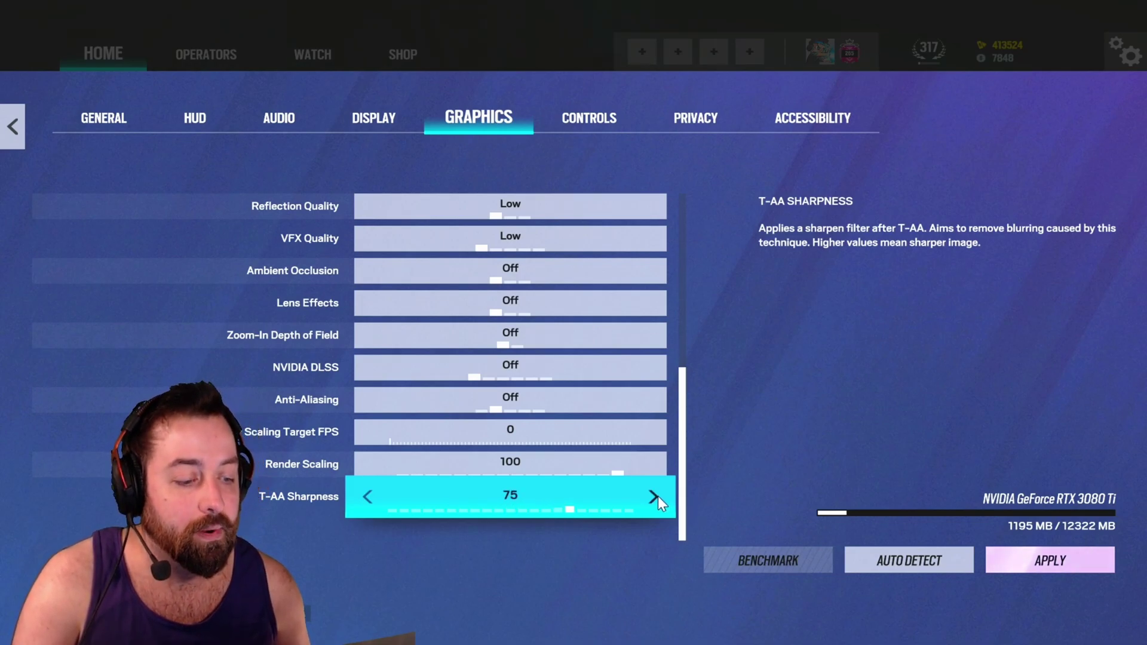
left_click(657, 496)
left_click(657, 495)
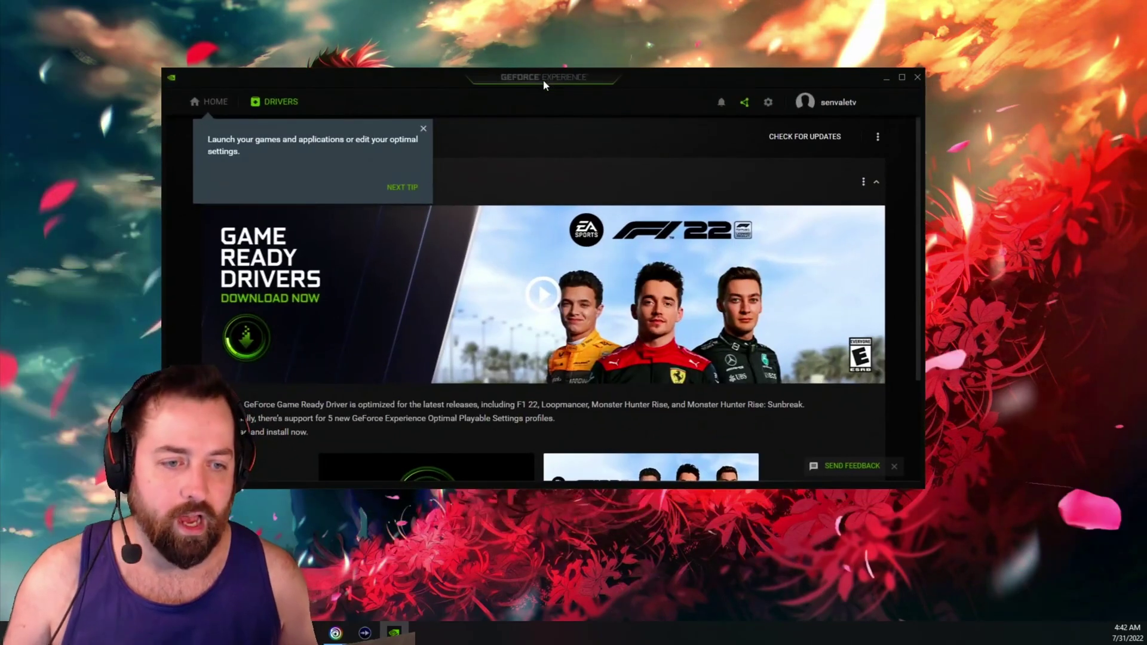
Check the installed Game Ready Driver in GeForce Experience, dismissing the tip that covers it, and minimize the window
left_click_drag(543, 80, 555, 73)
scroll(573, 126, "down", 2)
scroll(579, 124, "up", 2)
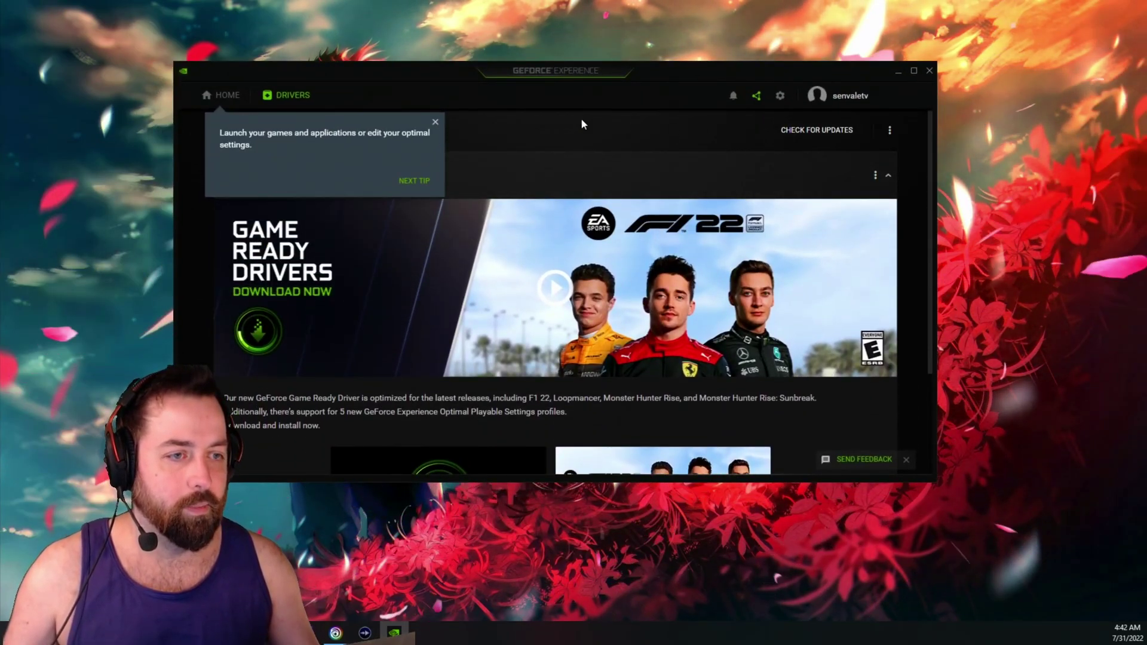
left_click(435, 122)
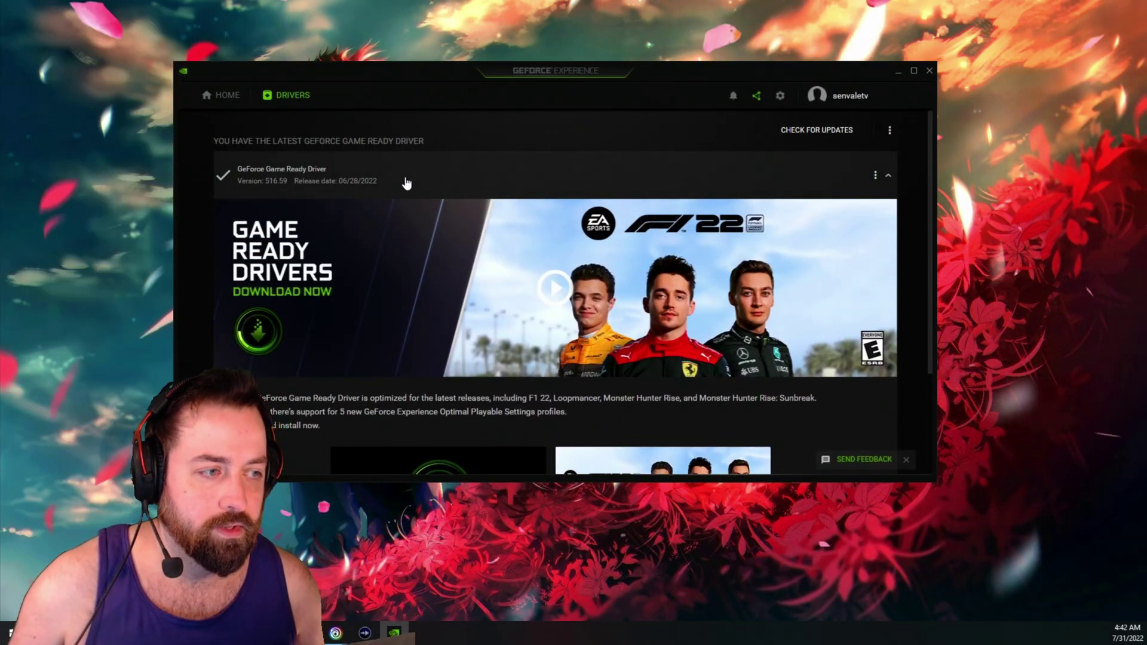
left_click(897, 71)
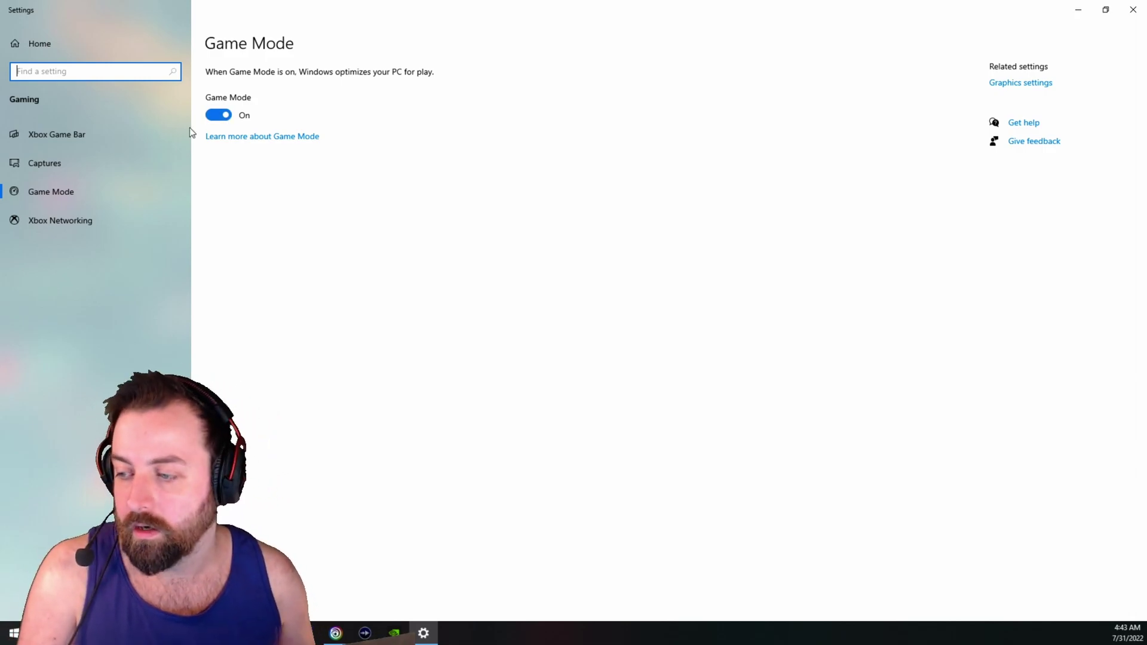
Review the Xbox Game Bar and Captures settings in Windows, and dismiss the file browser for adding a game executable
left_click(103, 135)
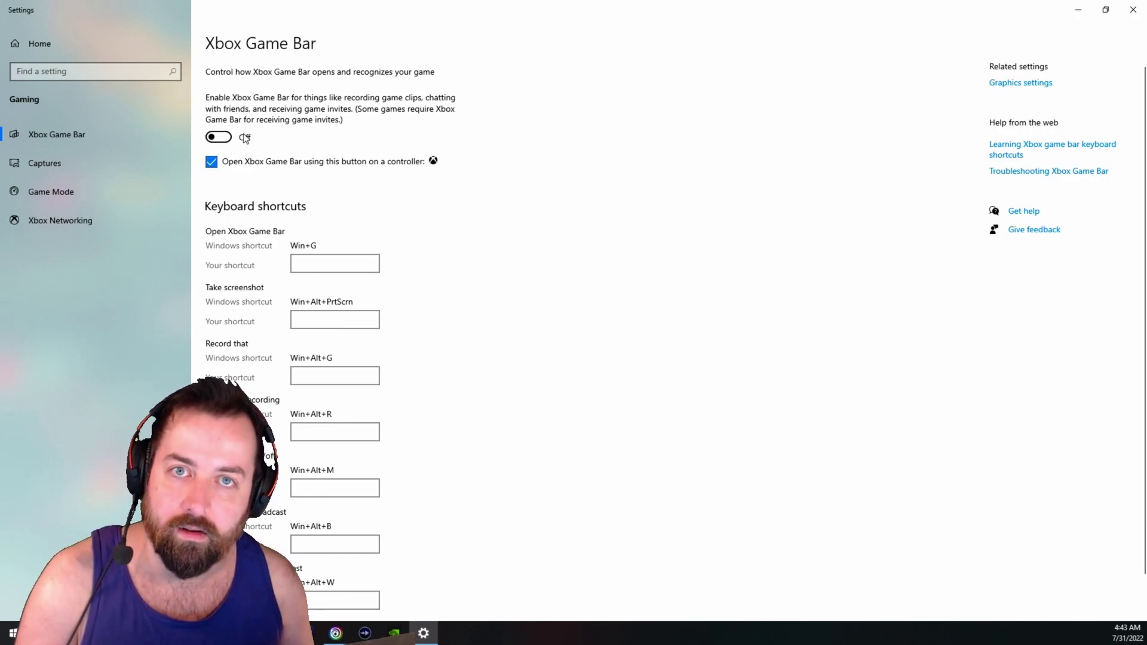
left_click(74, 170)
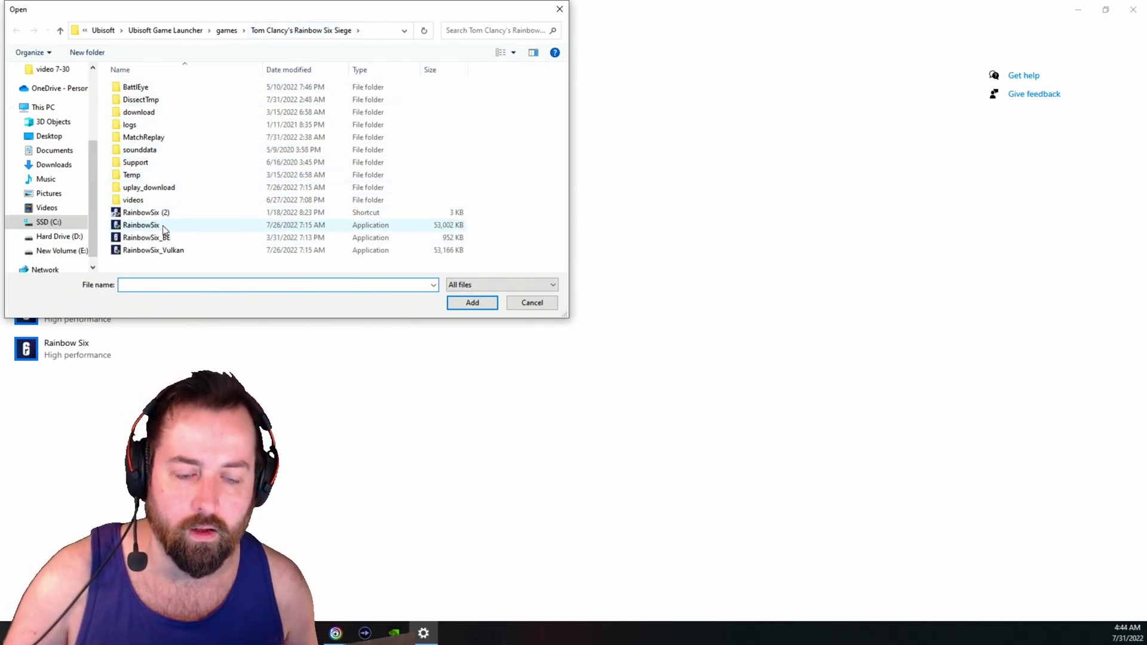
left_click(556, 11)
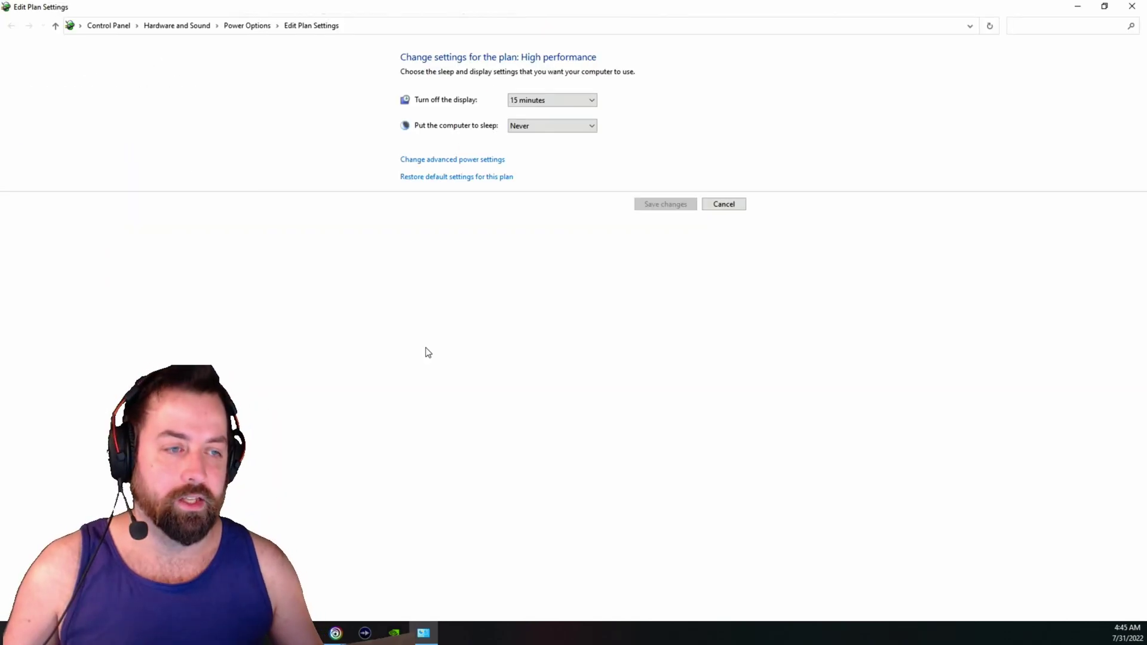
Open the advanced power settings and select High performance as the power plan
left_click(467, 160)
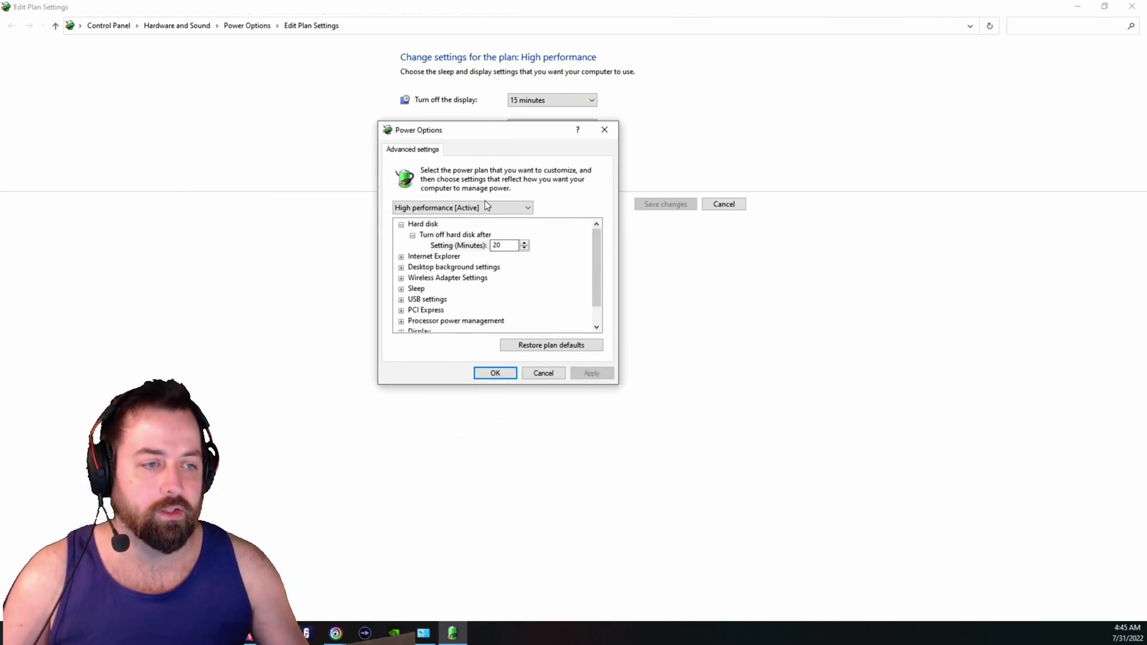
left_click(485, 205)
left_click(468, 233)
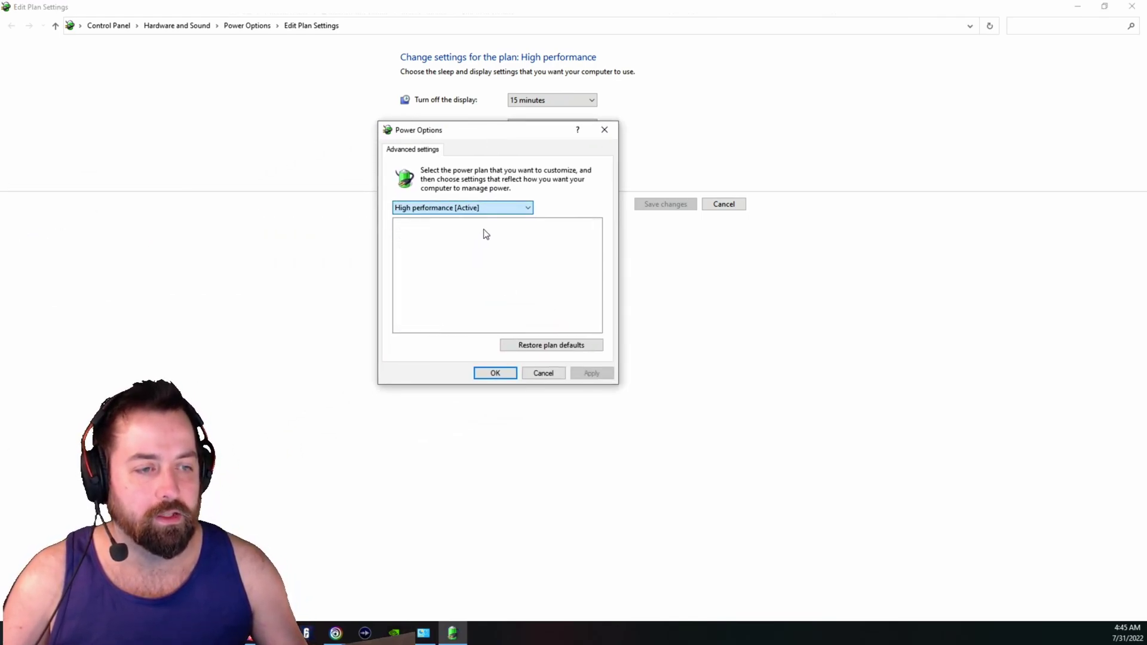
left_click(513, 211)
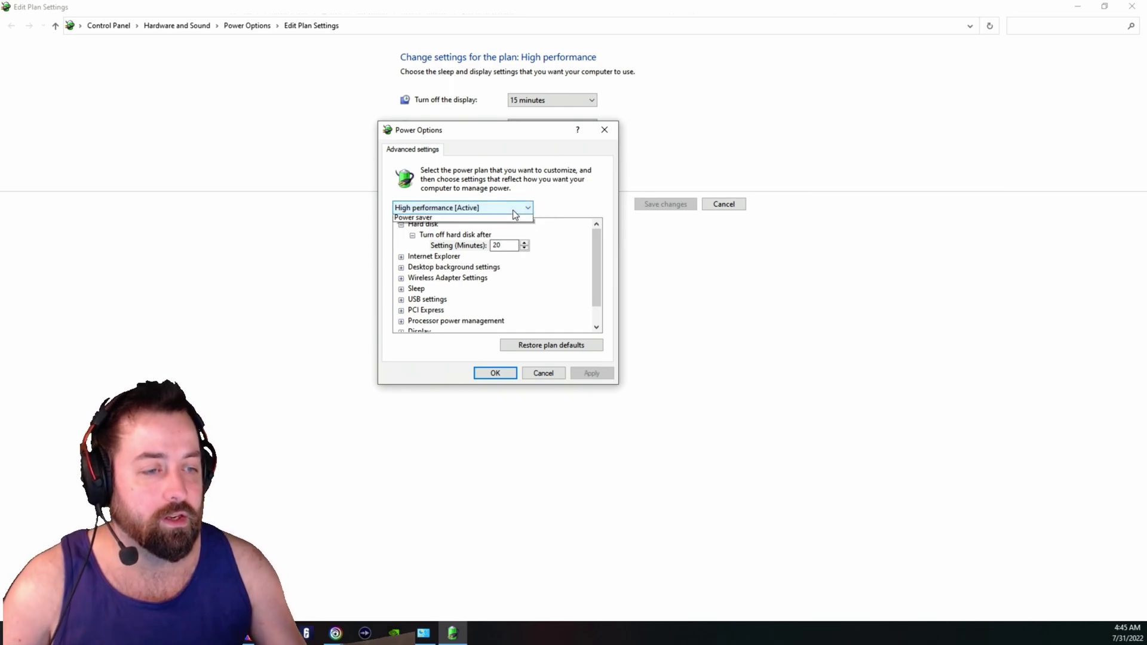
left_click(577, 206)
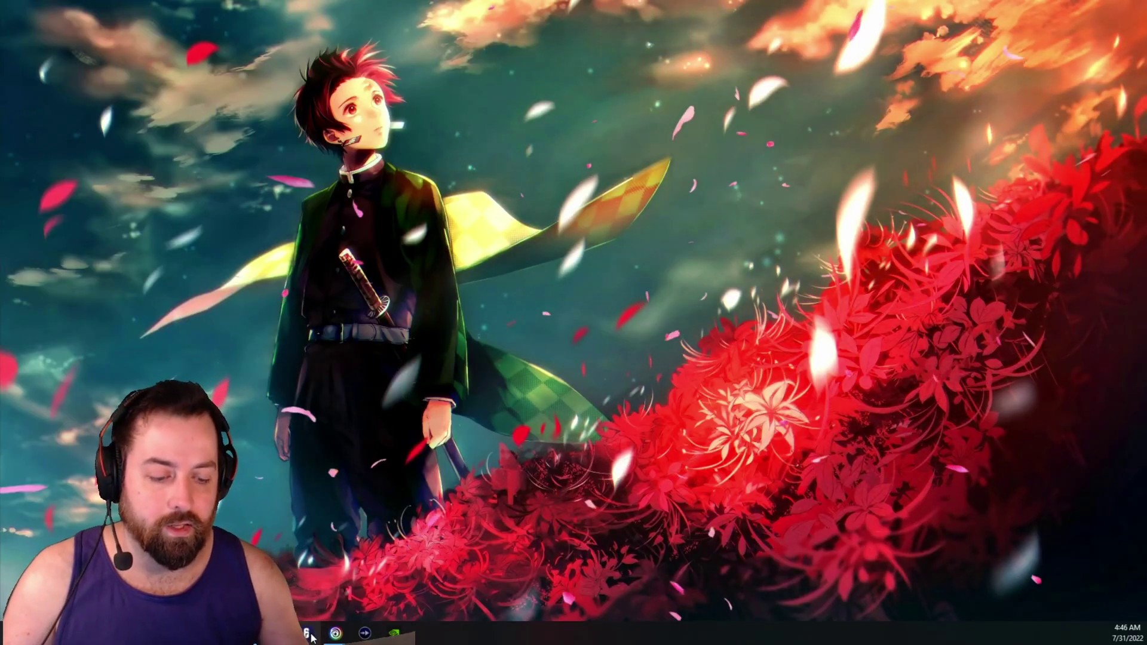
Open the properties of the pinned Rainbow Six shortcut
right_click(308, 634)
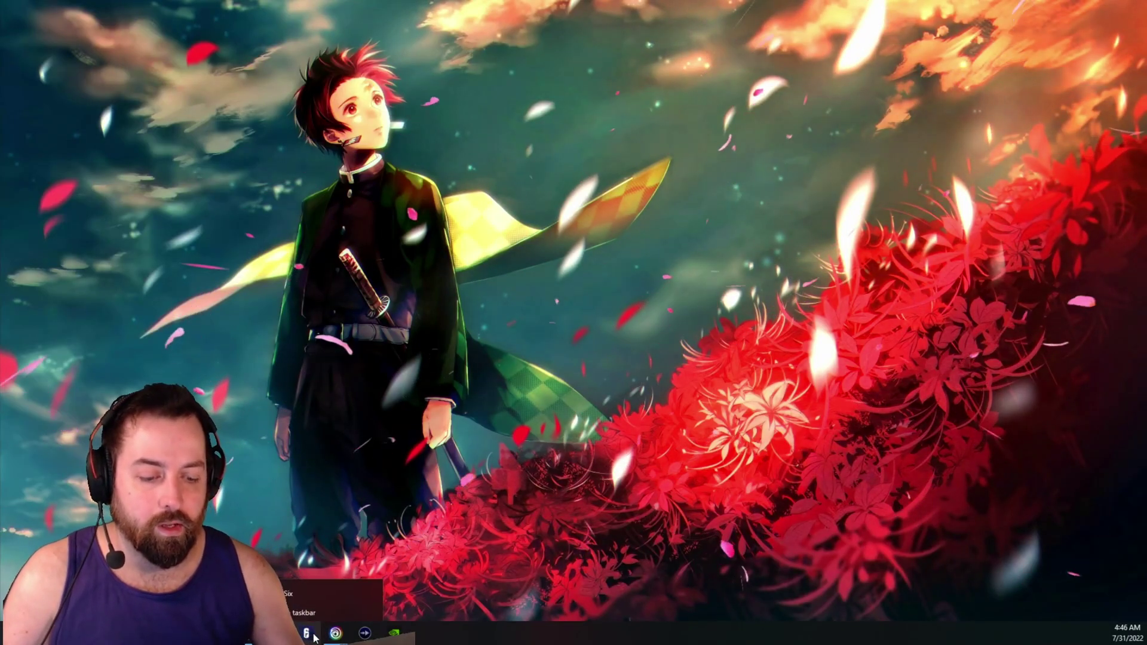
right_click(303, 590)
left_click(352, 578)
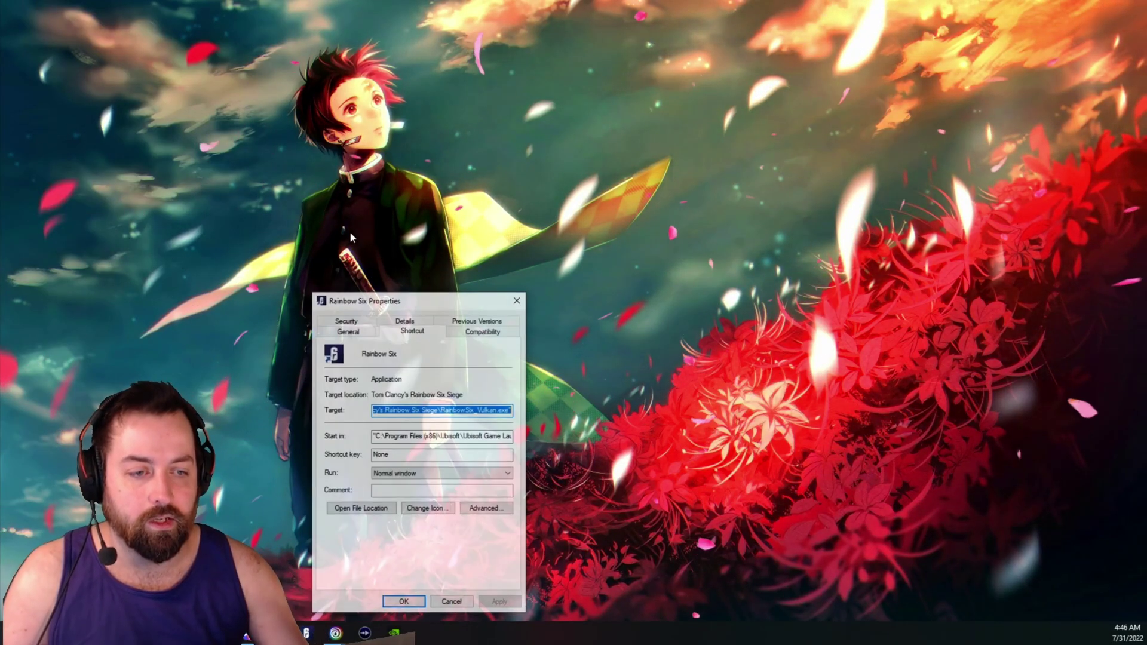
Show the compatibility settings in the Rainbow Six shortcut's properties
left_click_drag(423, 297, 468, 188)
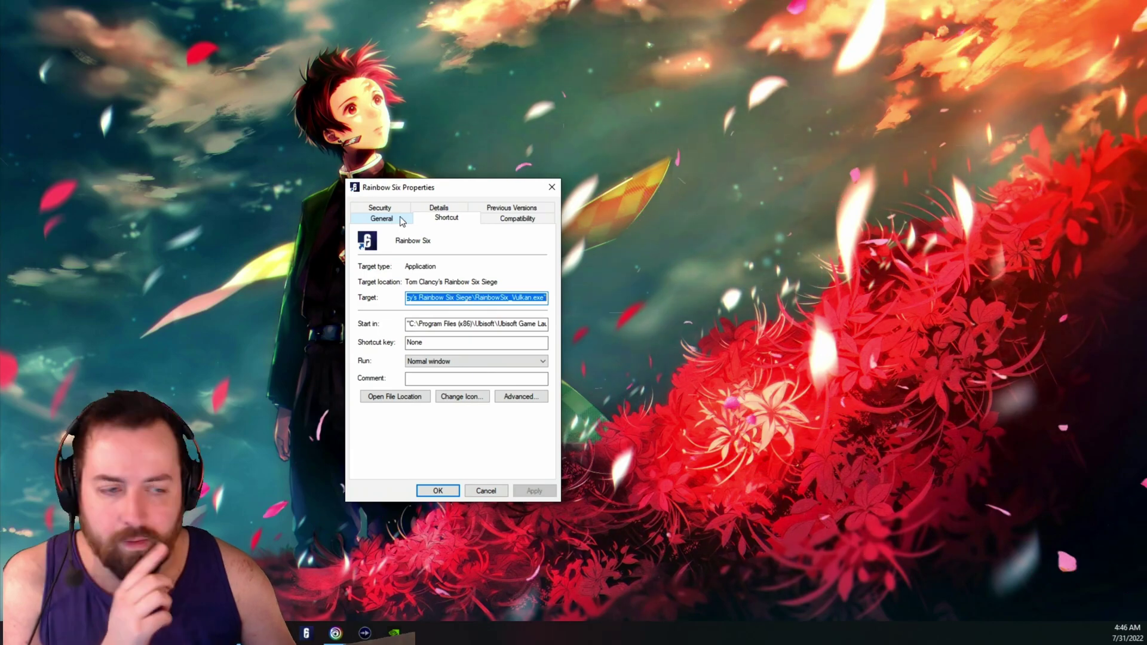
left_click(509, 219)
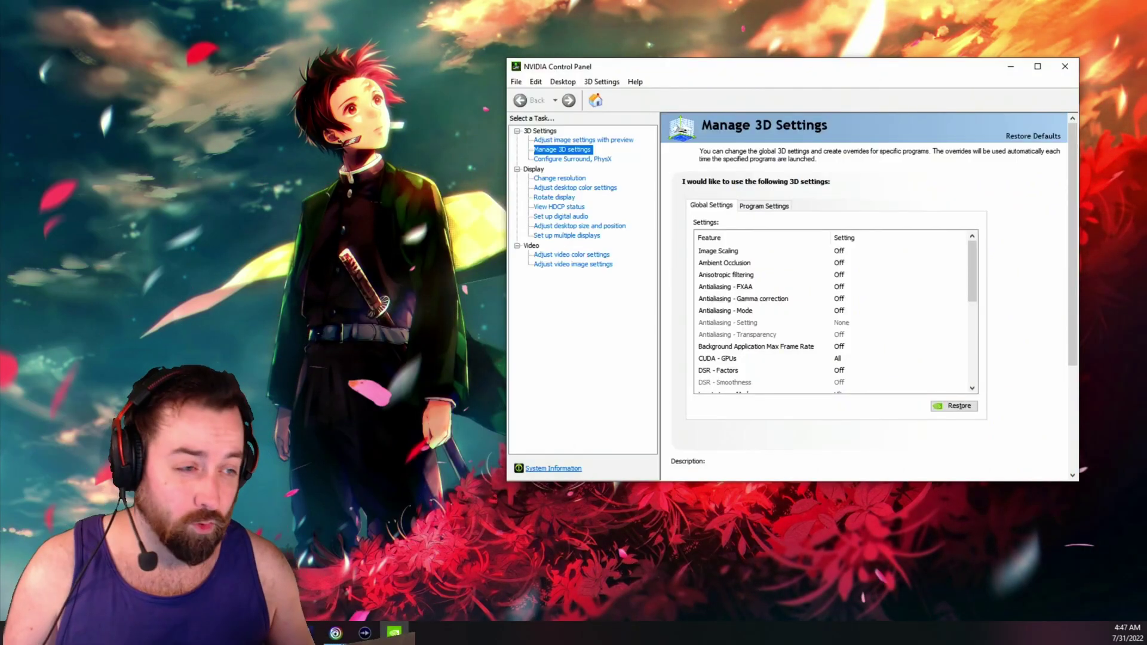
Maximize the NVIDIA Control Panel and review the first entries of the global 3D settings
left_click_drag(637, 66, 432, 66)
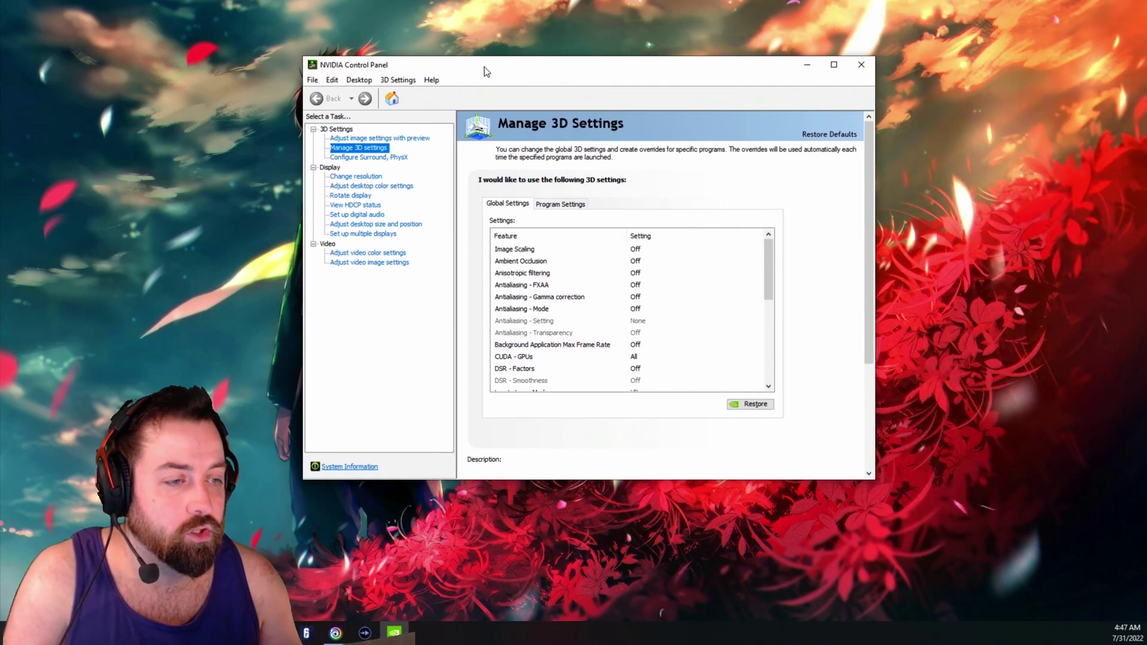
double_click(433, 66)
left_click_drag(467, 196, 487, 211)
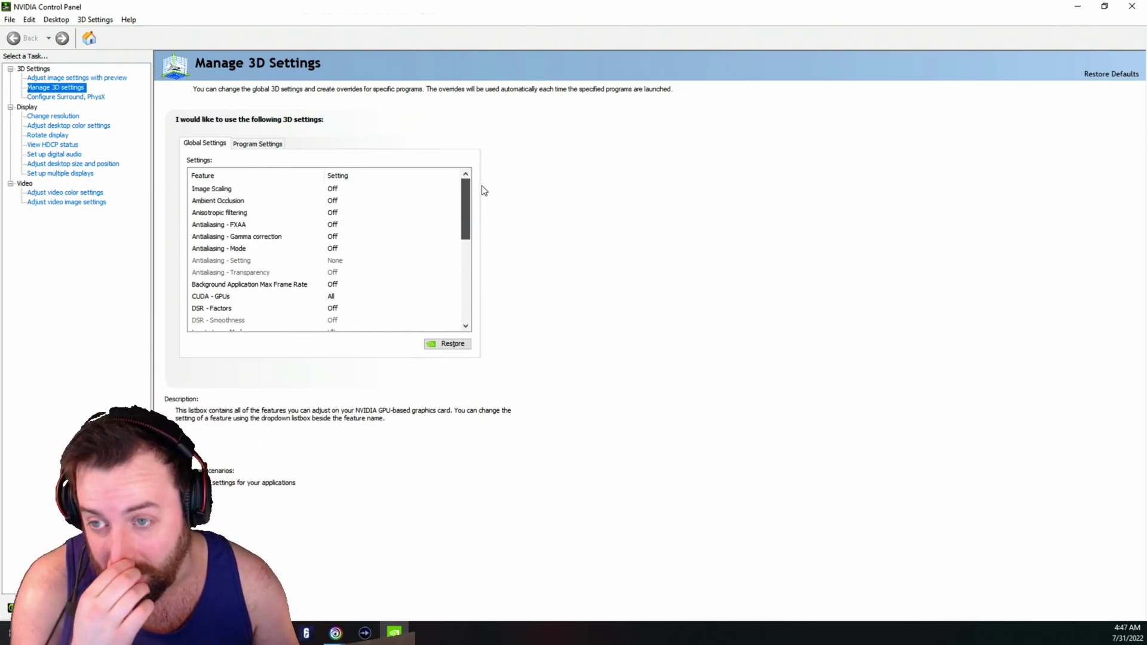
left_click_drag(485, 187, 464, 231)
mouse_move(334, 217)
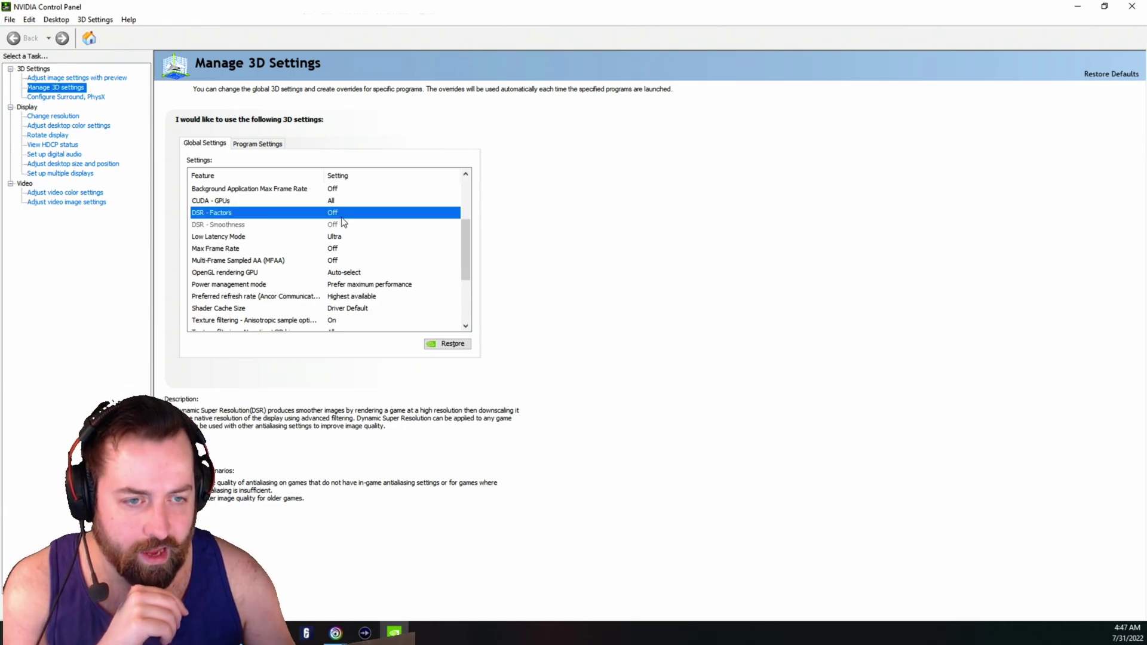
Inspect the scaling options for DSR - Factors in the global 3D settings and cancel the selection
left_click(351, 216)
left_click(356, 212)
left_click(356, 213)
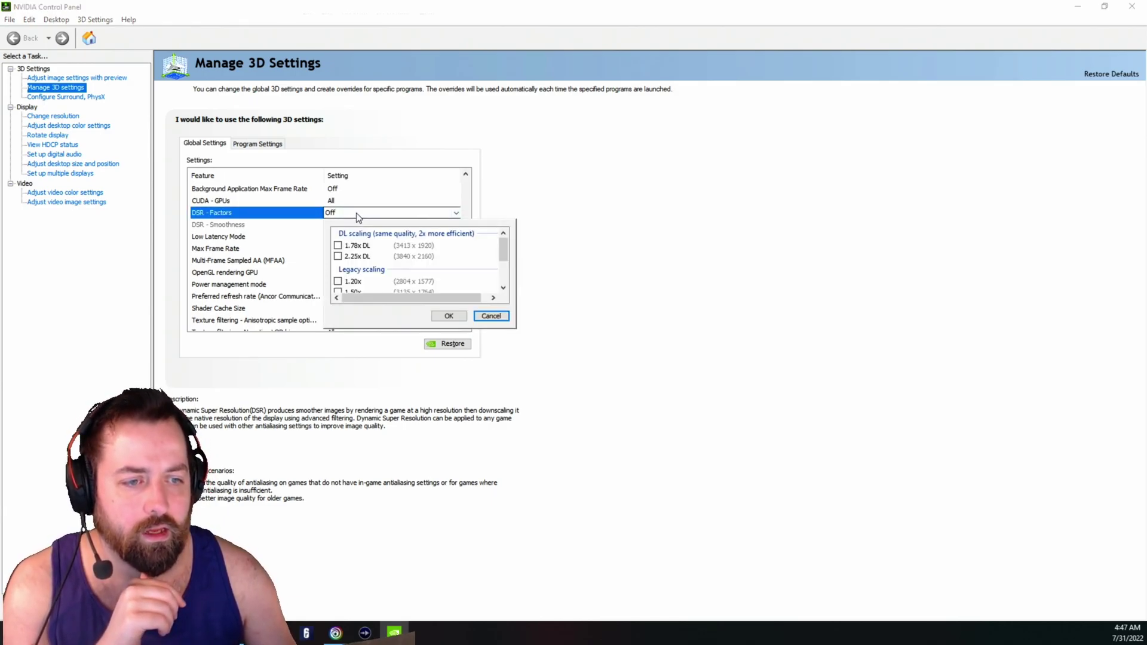
left_click(483, 315)
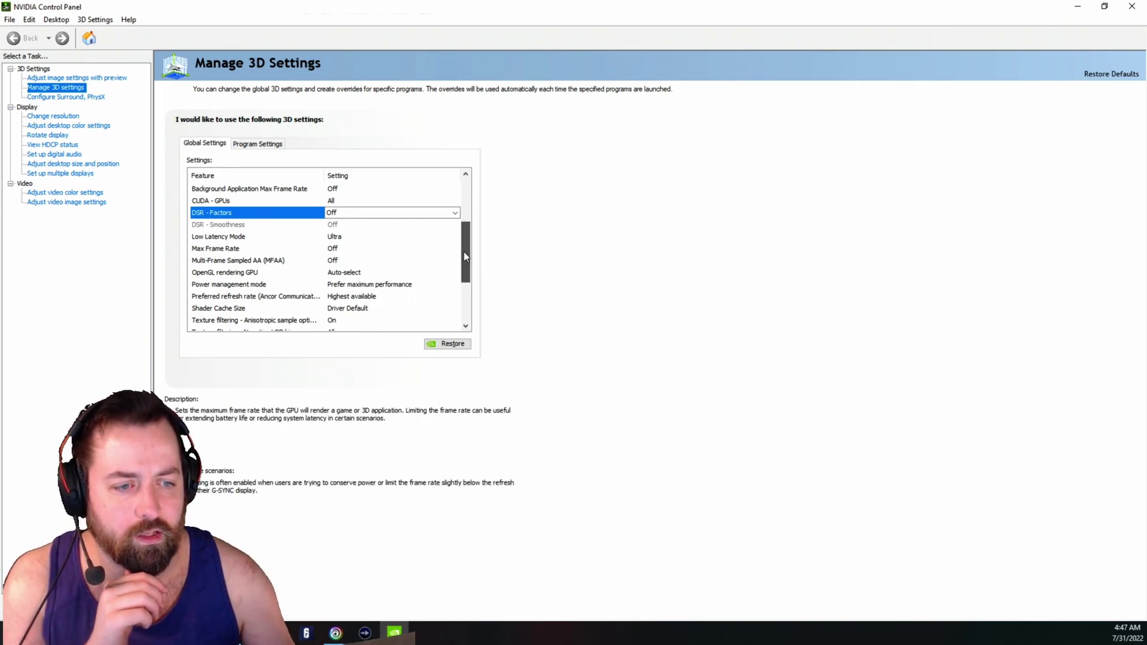
Review the remaining global 3D settings through the Virtual Reality entries, and close the NVIDIA Control Panel
left_click_drag(463, 252, 471, 298)
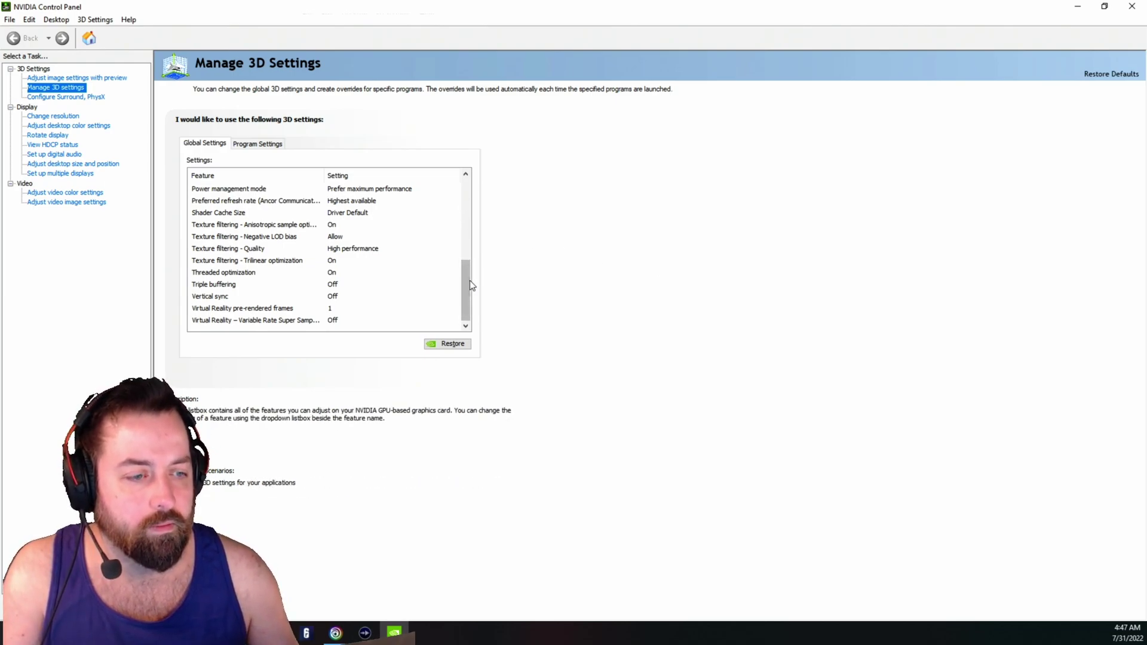
mouse_move(462, 288)
left_mouse_down()
mouse_move(481, 192)
mouse_move(473, 294)
left_mouse_up()
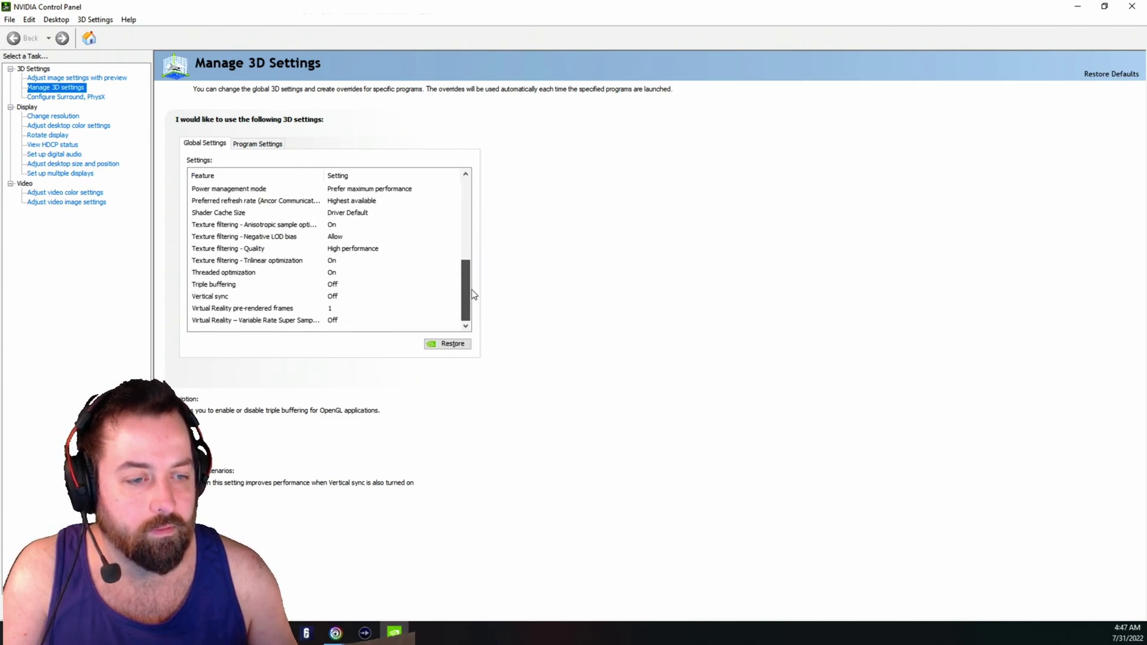
left_click(1132, 7)
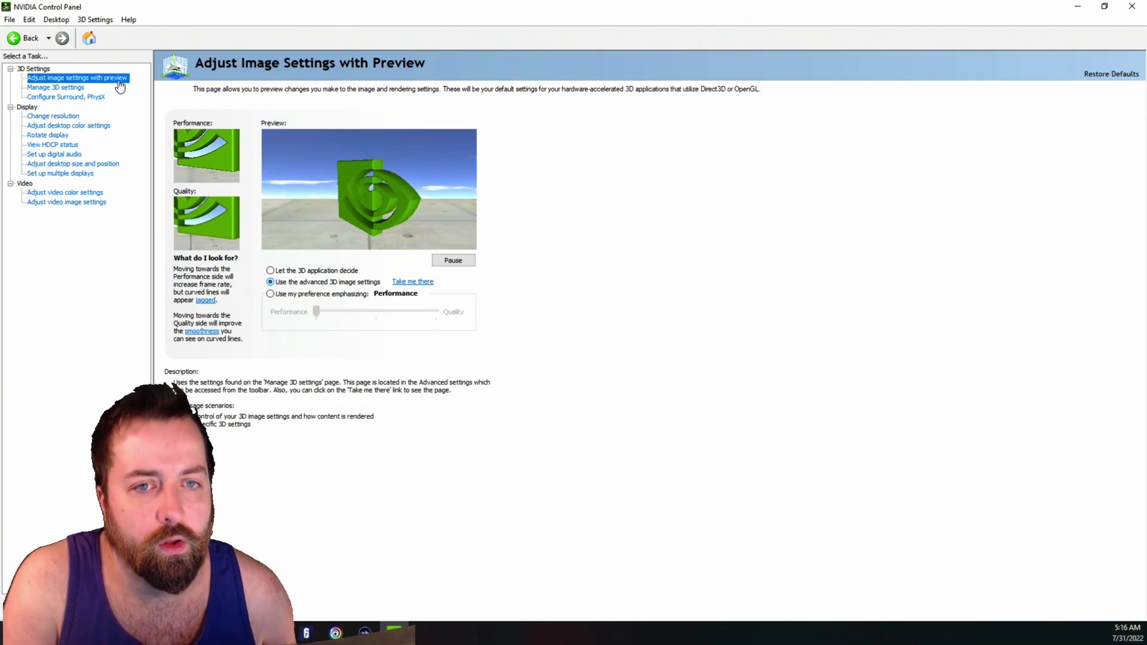
Set the image settings with preview to use my preference emphasizing Performance
left_click(294, 296)
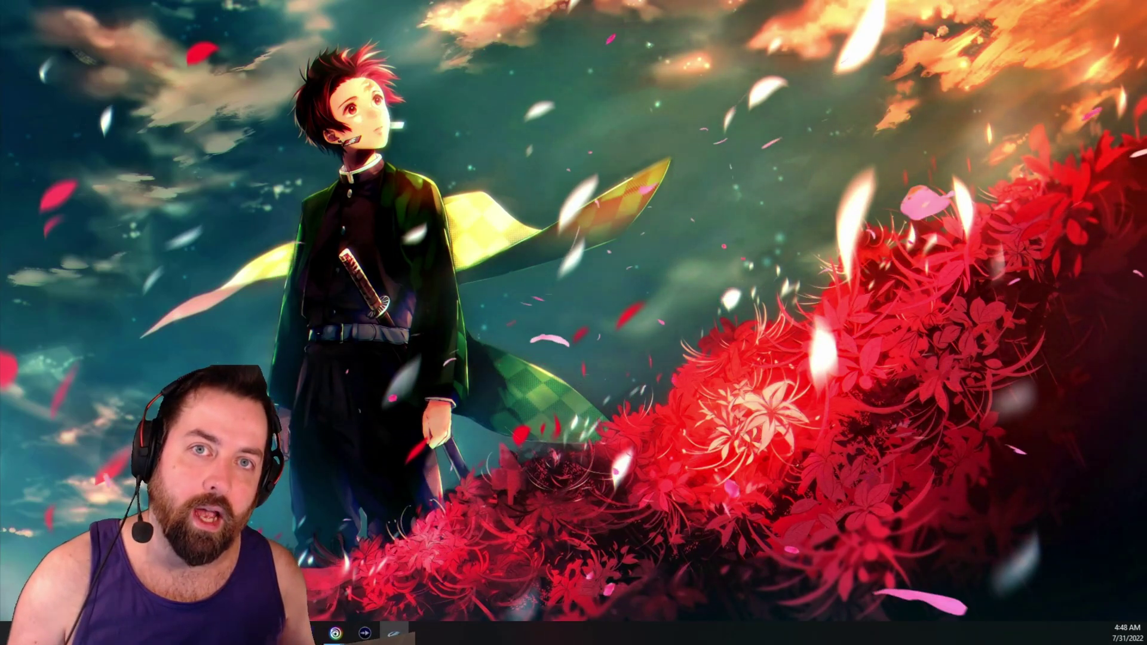
Turn Enhance pointer precision on and back off in the mouse pointer options, and close Mouse Properties
left_click_drag(180, 203, 528, 191)
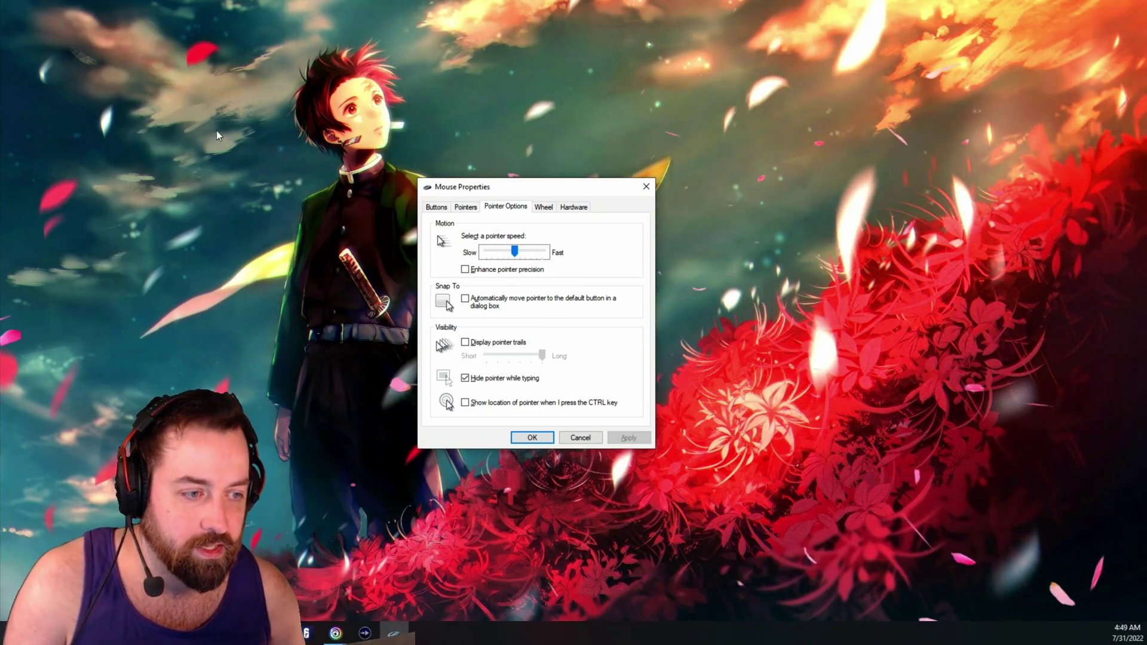
left_click(466, 269)
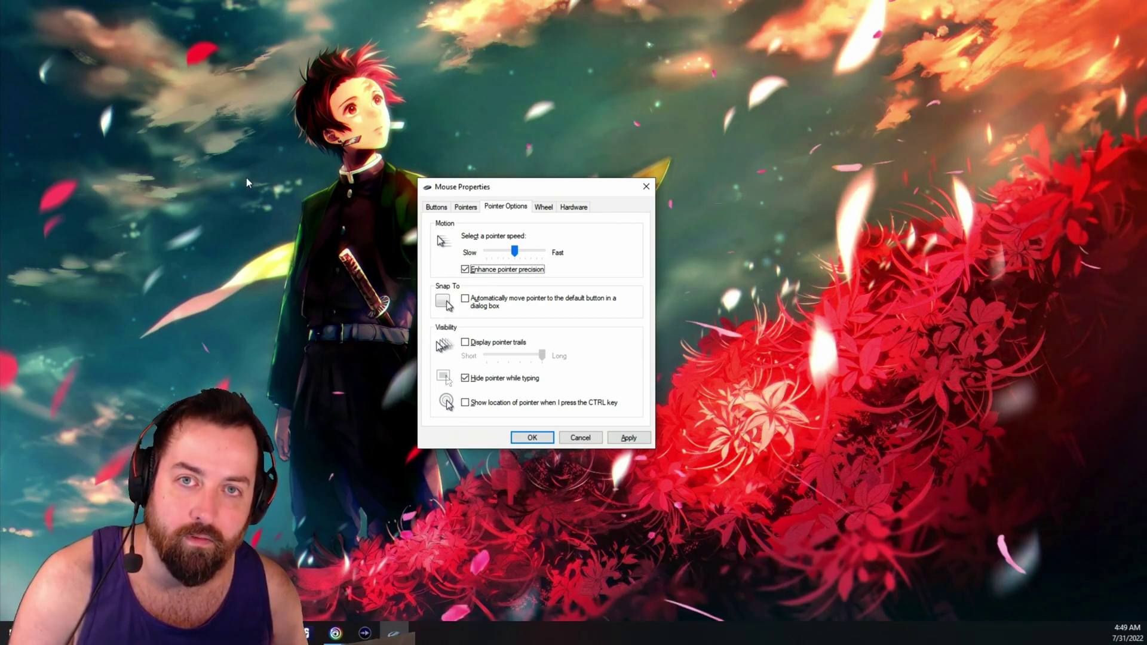
key("space")
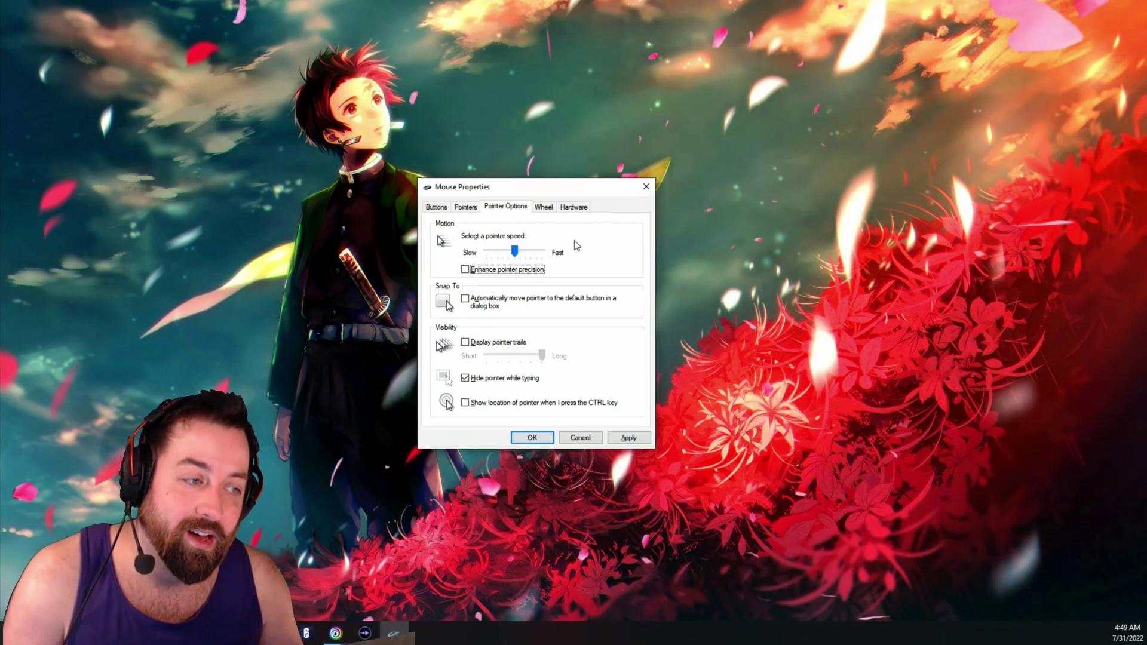
left_click(640, 190)
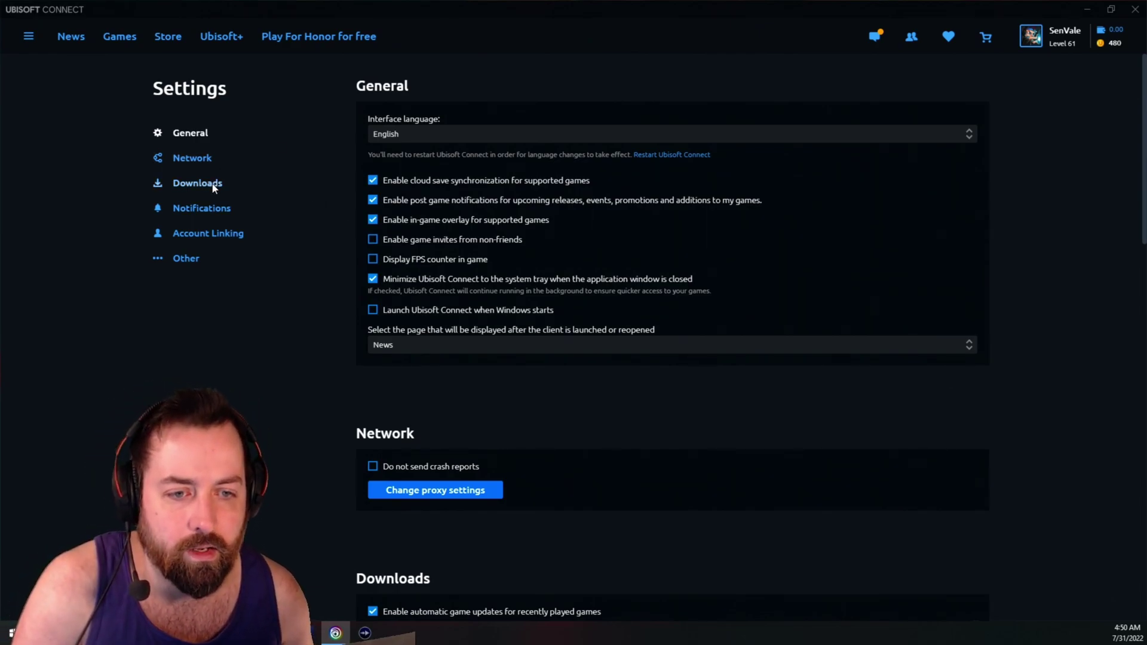
Go to the Notifications settings in Ubisoft Connect, and browse the offline section of the friends list
left_click(207, 212)
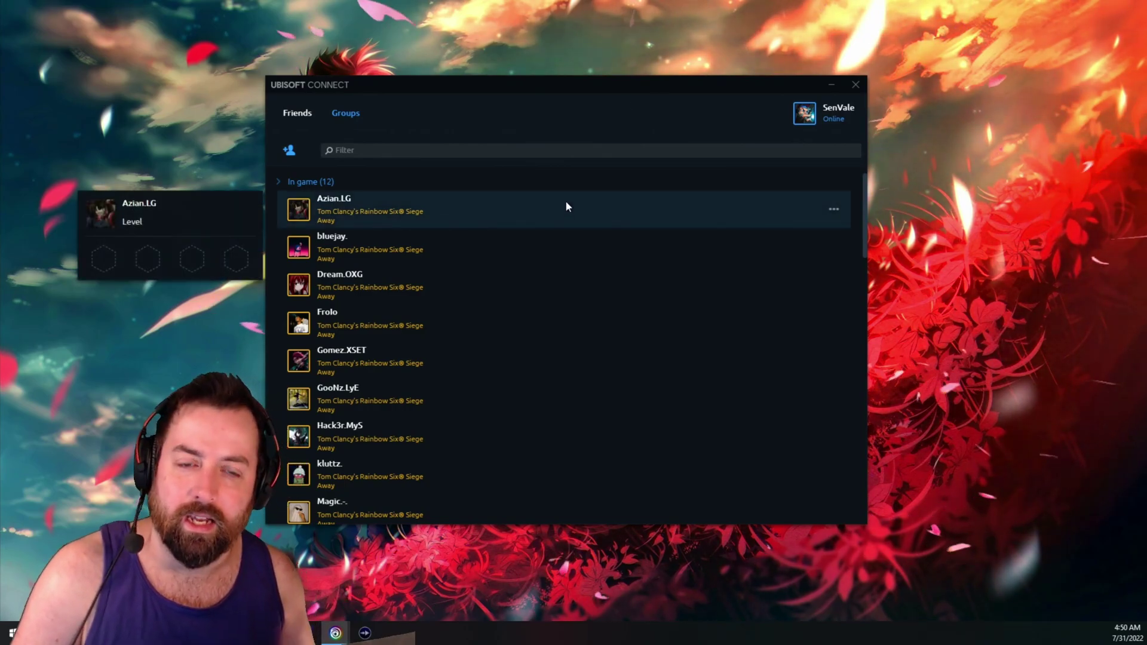
scroll(626, 357, "down", 15)
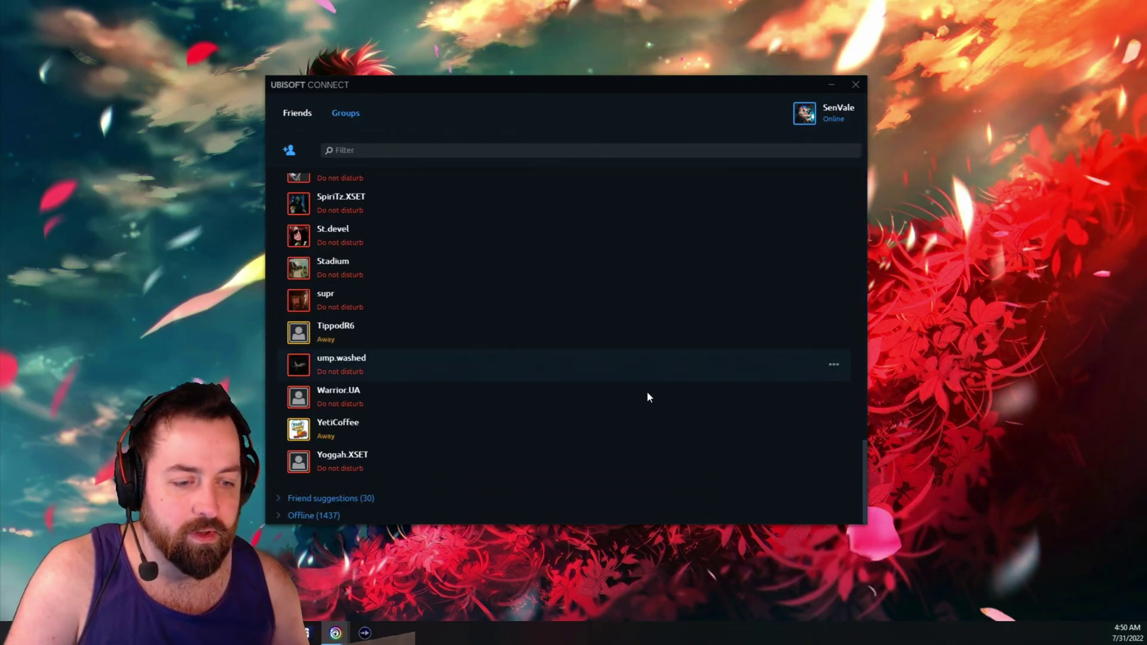
left_click(312, 515)
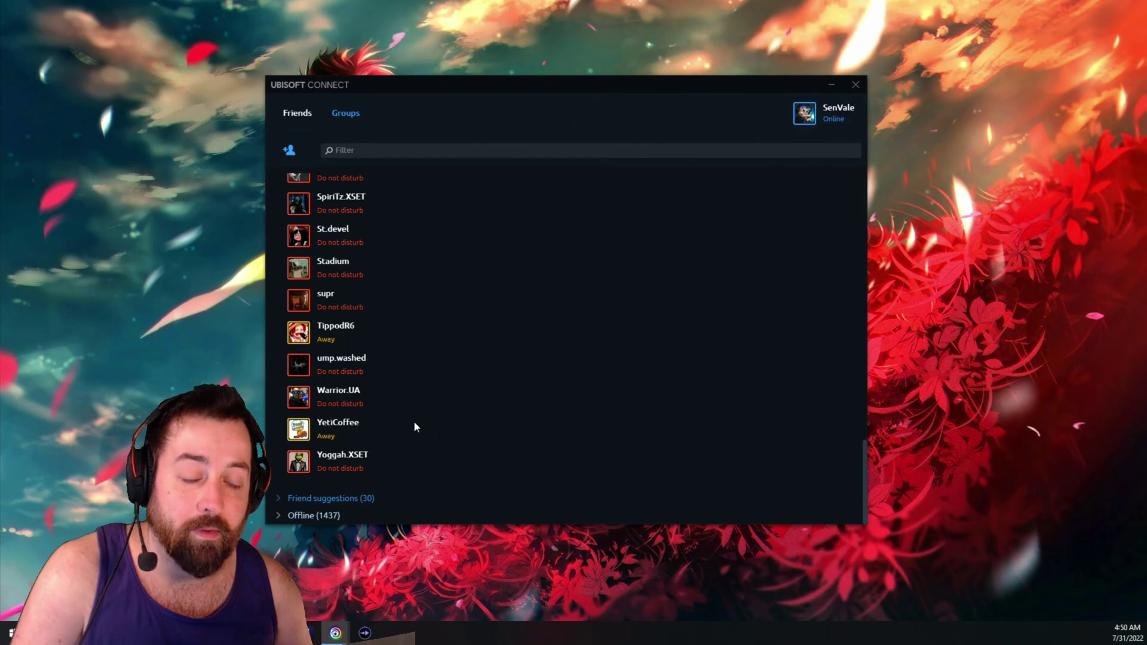
scroll(627, 362, "down", 20)
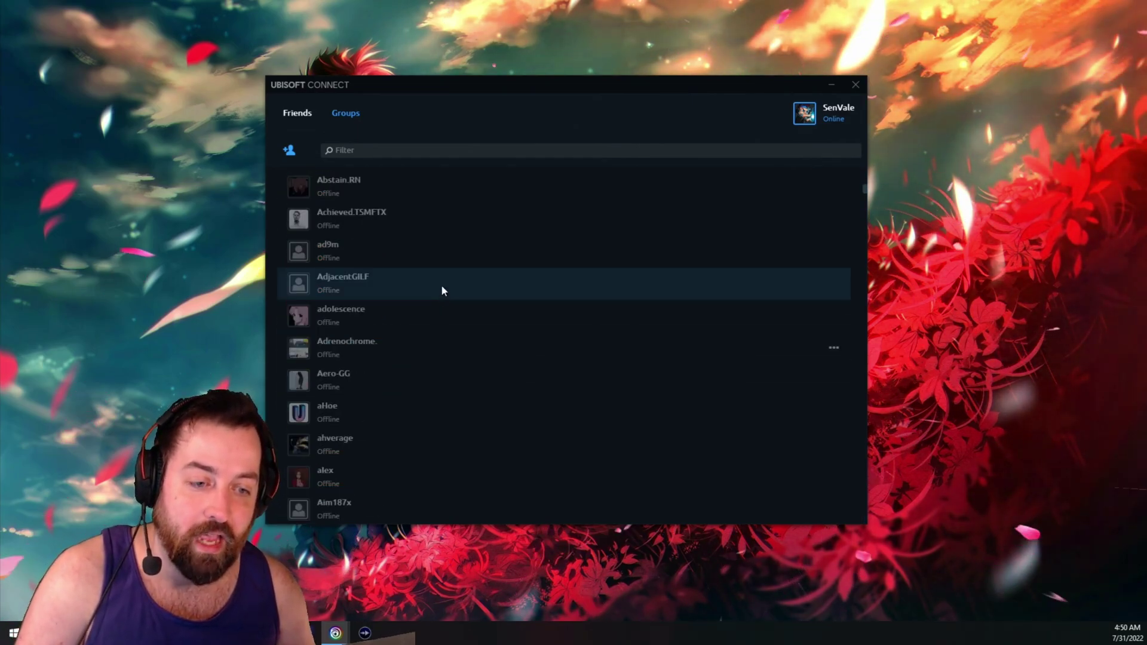
scroll(627, 298, "down", 10)
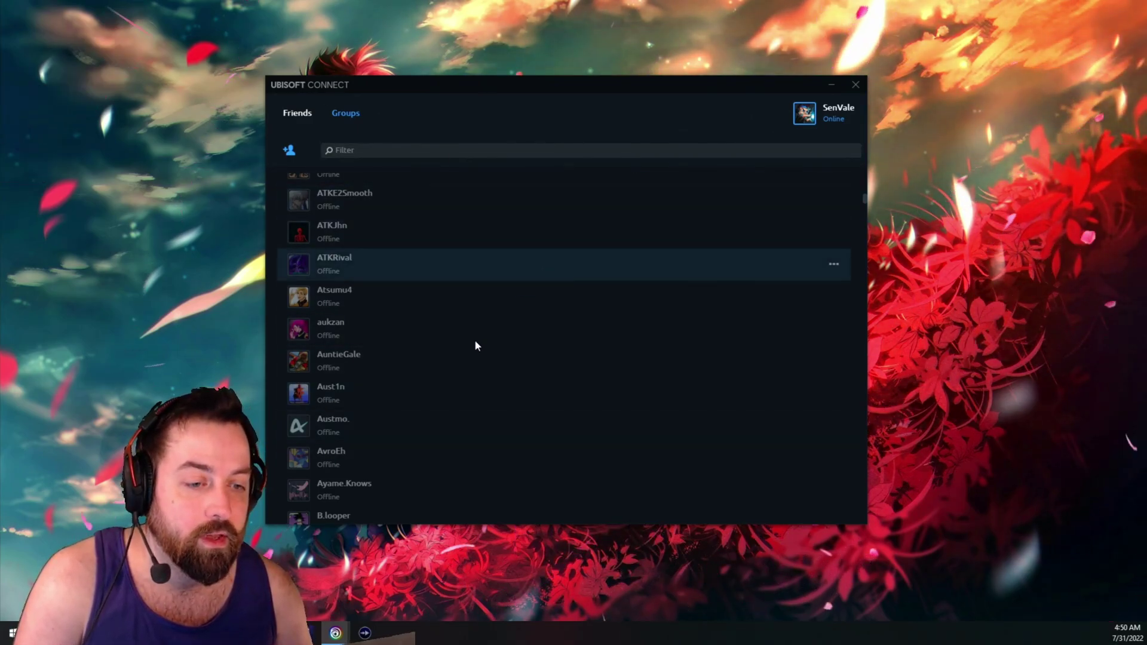
scroll(475, 332, "down", 3)
mouse_move(557, 273)
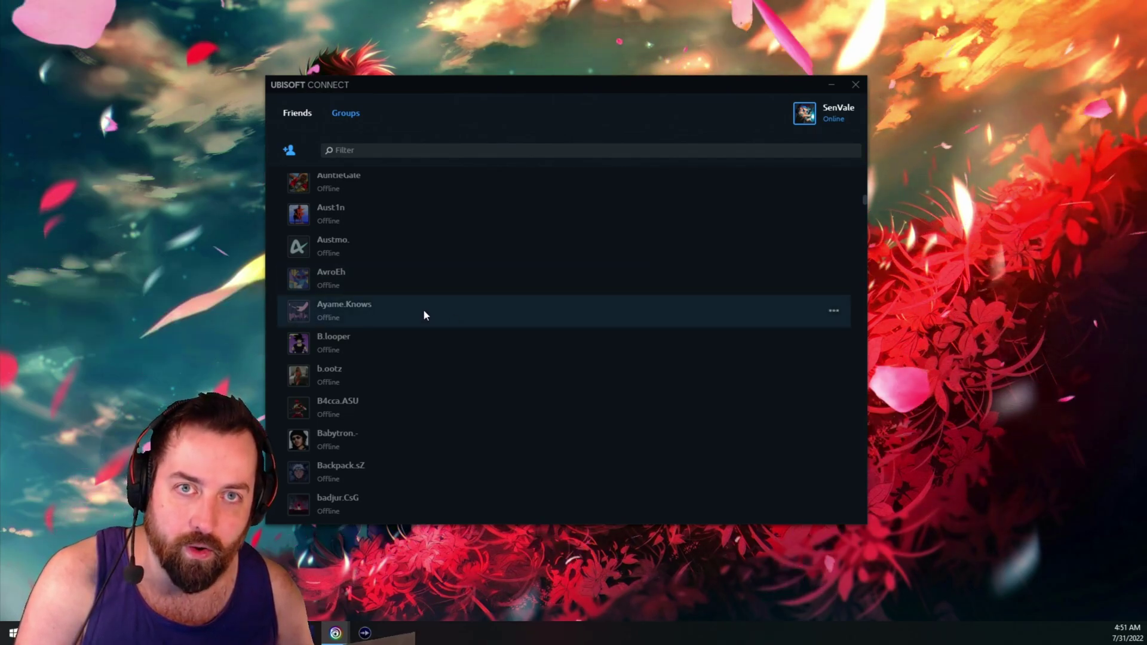
mouse_move(424, 315)
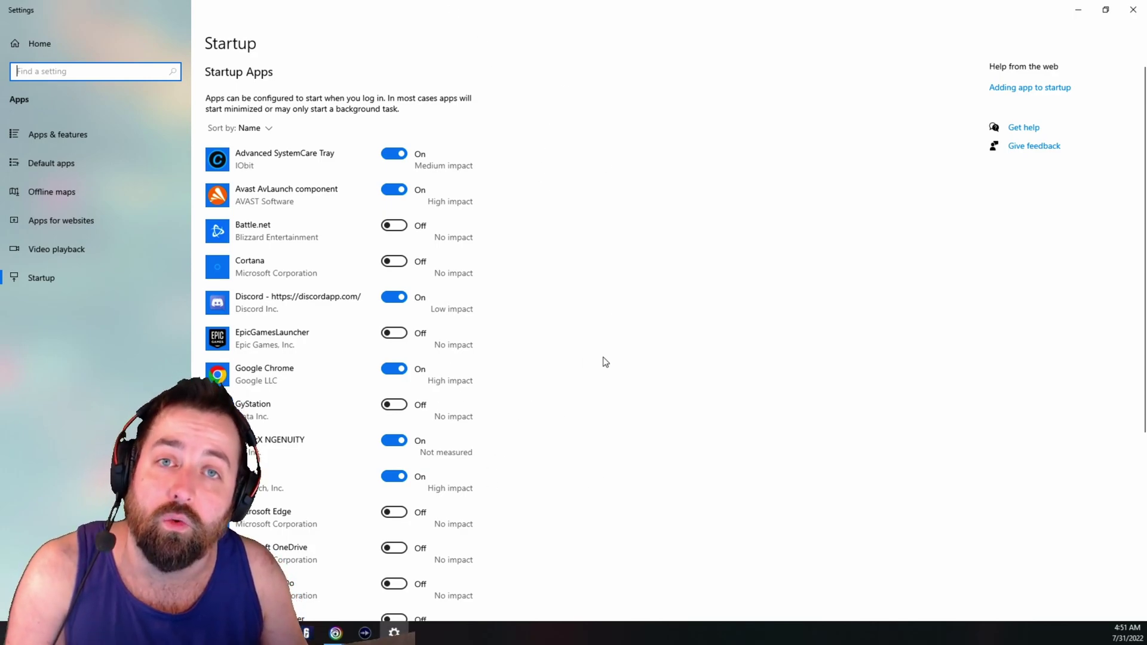
Review the list of Windows startup apps, and close the Settings and Ubisoft Connect friends windows
scroll(603, 276, "down", 5)
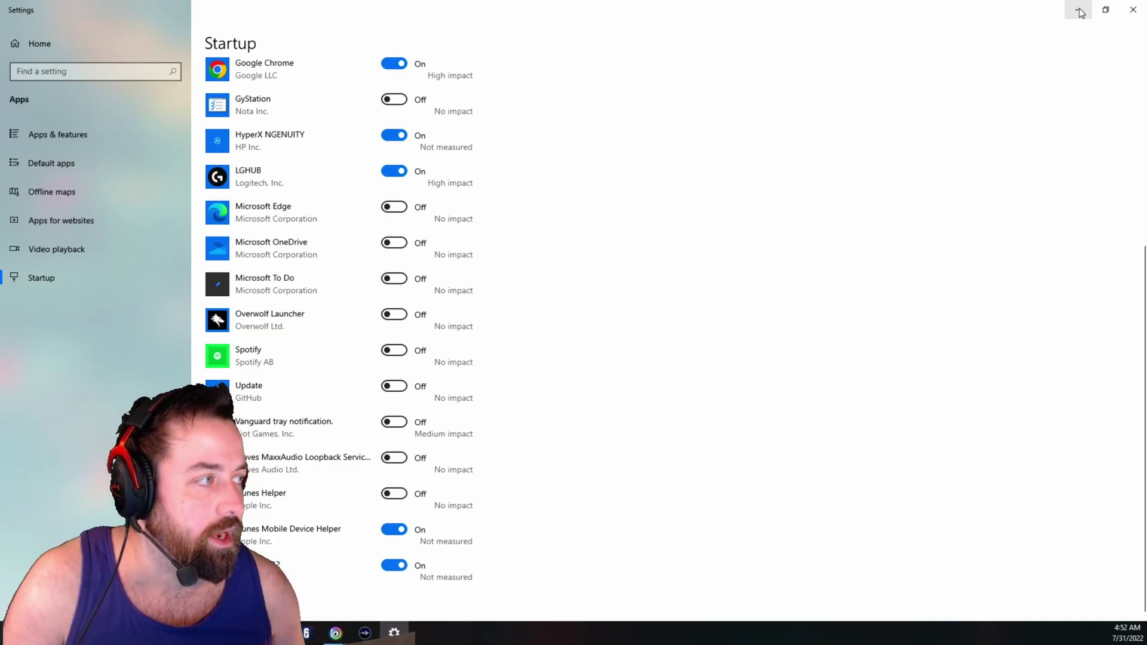
left_click(1133, 13)
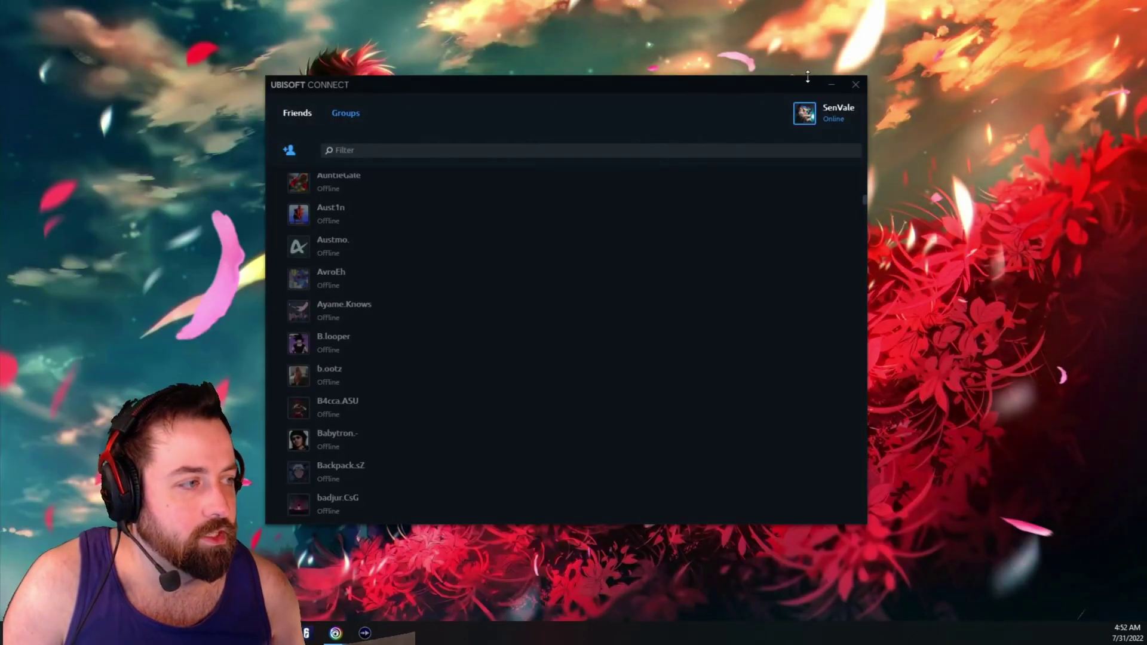
left_click(855, 86)
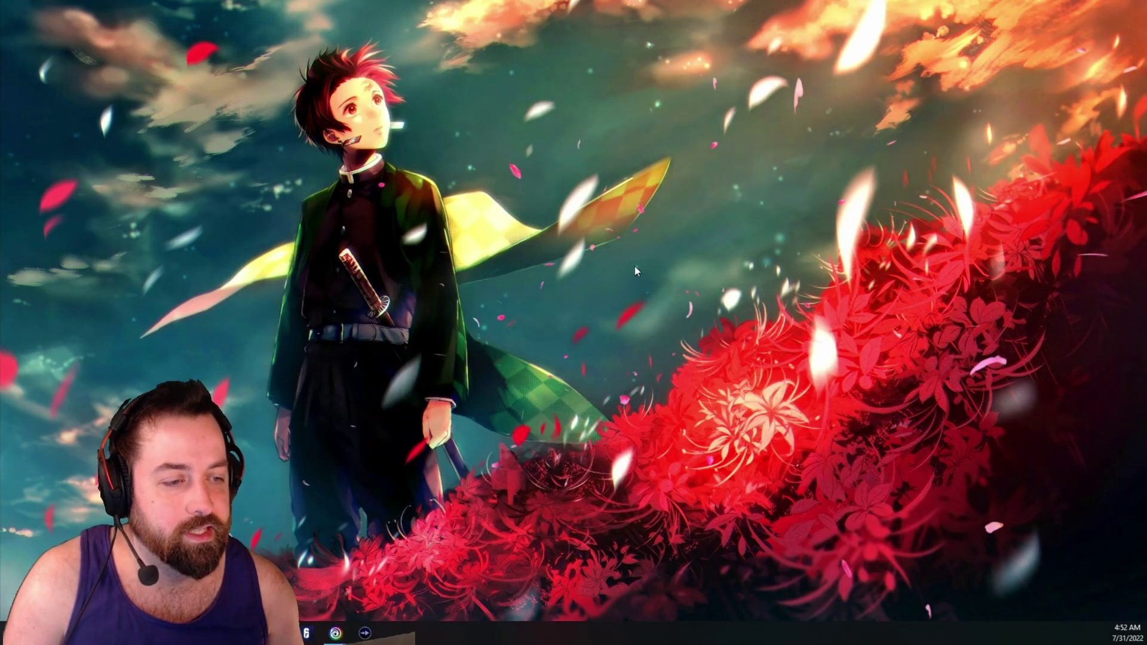